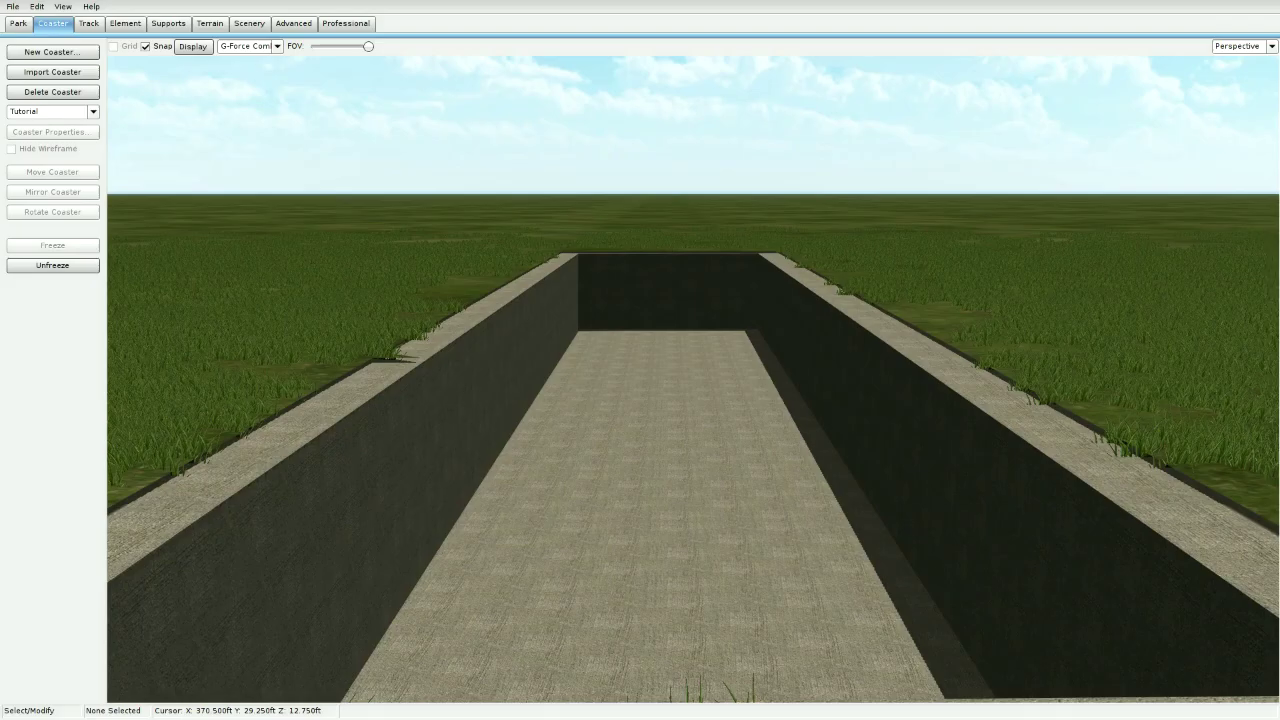
Unfreeze the Tutorial coaster and look over its four parallel track sections from several angles.
left_click(80, 266)
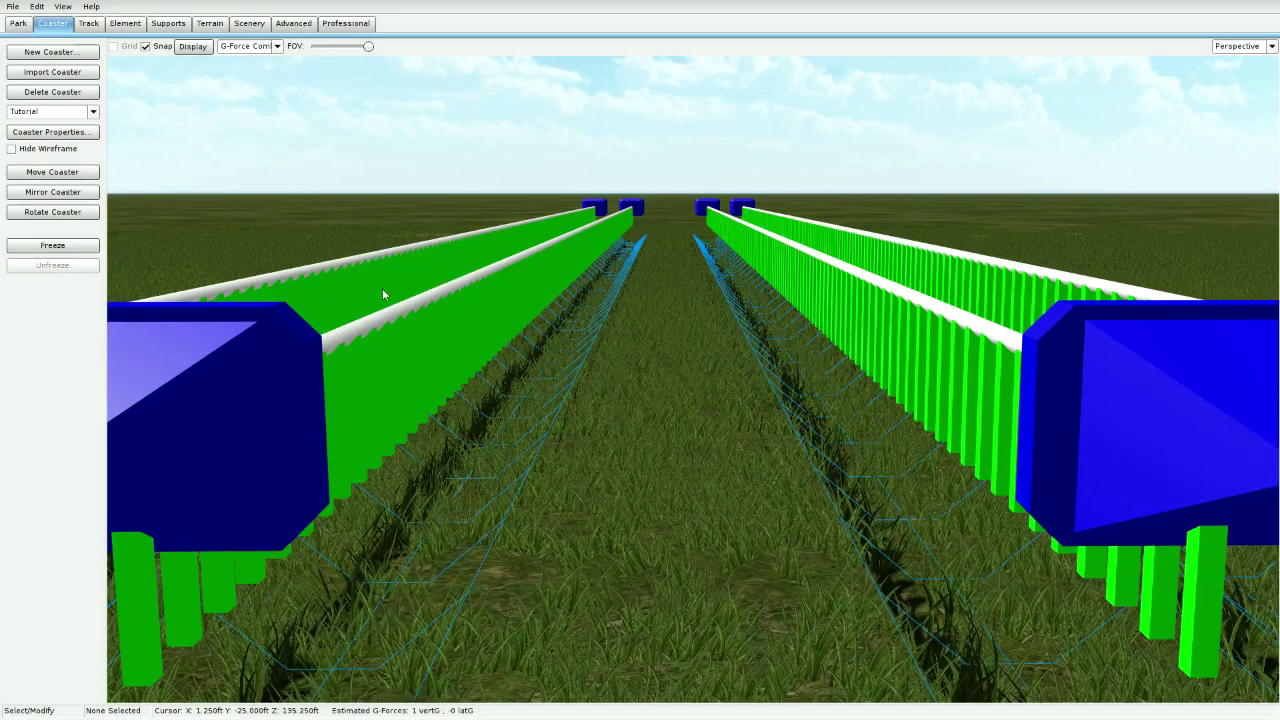
right_click_drag(382, 294, 852, 334)
scroll(382, 294, "down", 6)
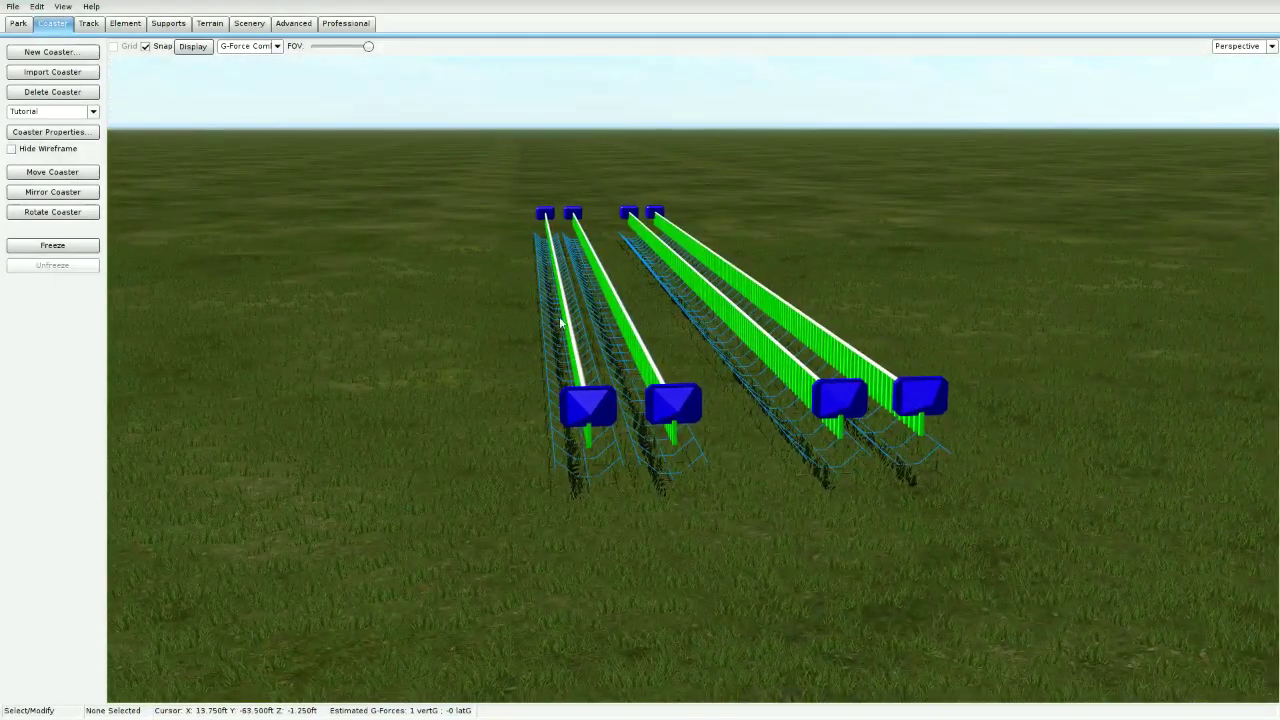
right_click_drag(910, 482, 870, 474)
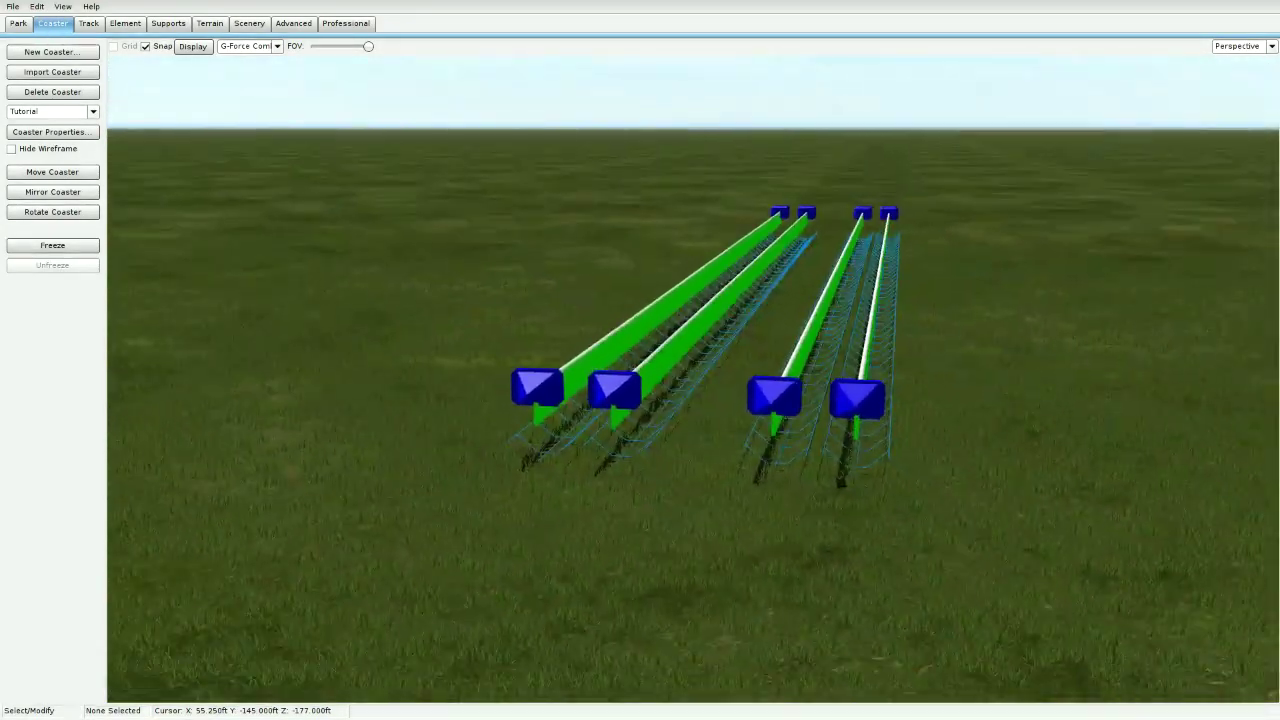
right_click_drag(505, 330, 909, 486)
Open the height setting for the whole terrain to view its options, and close it without applying a value.
left_click(209, 23)
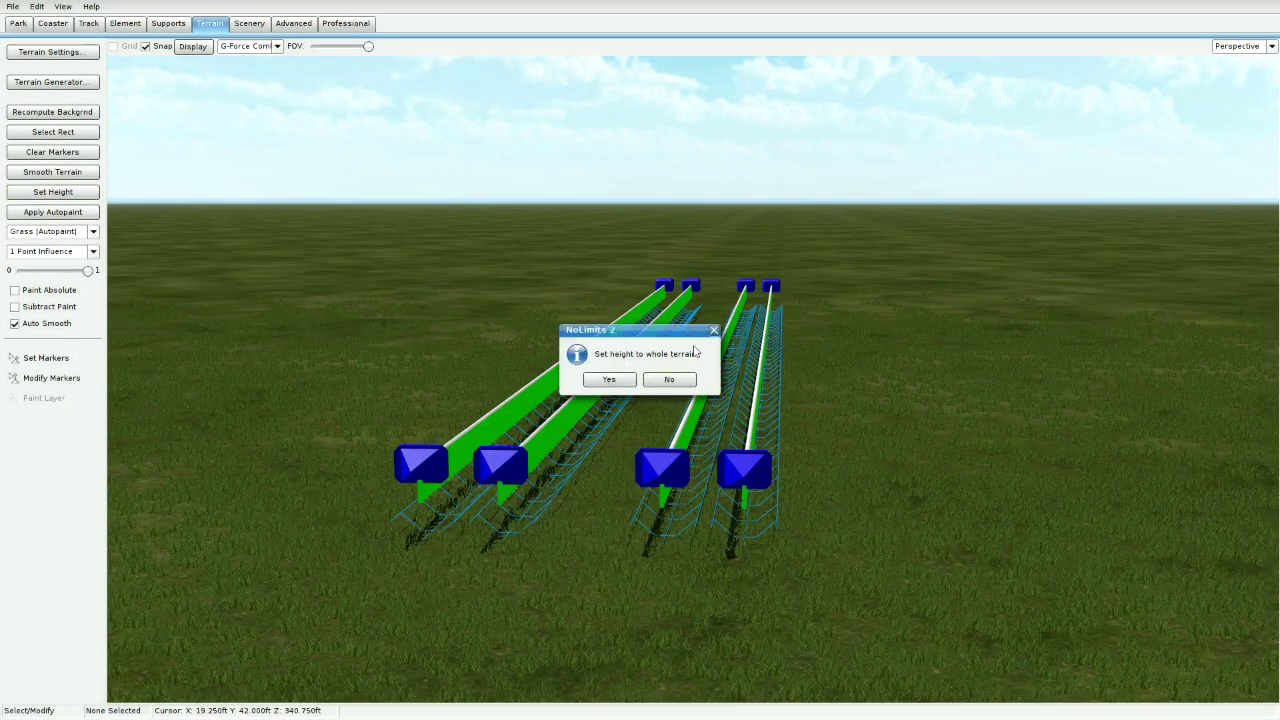
left_click(633, 379)
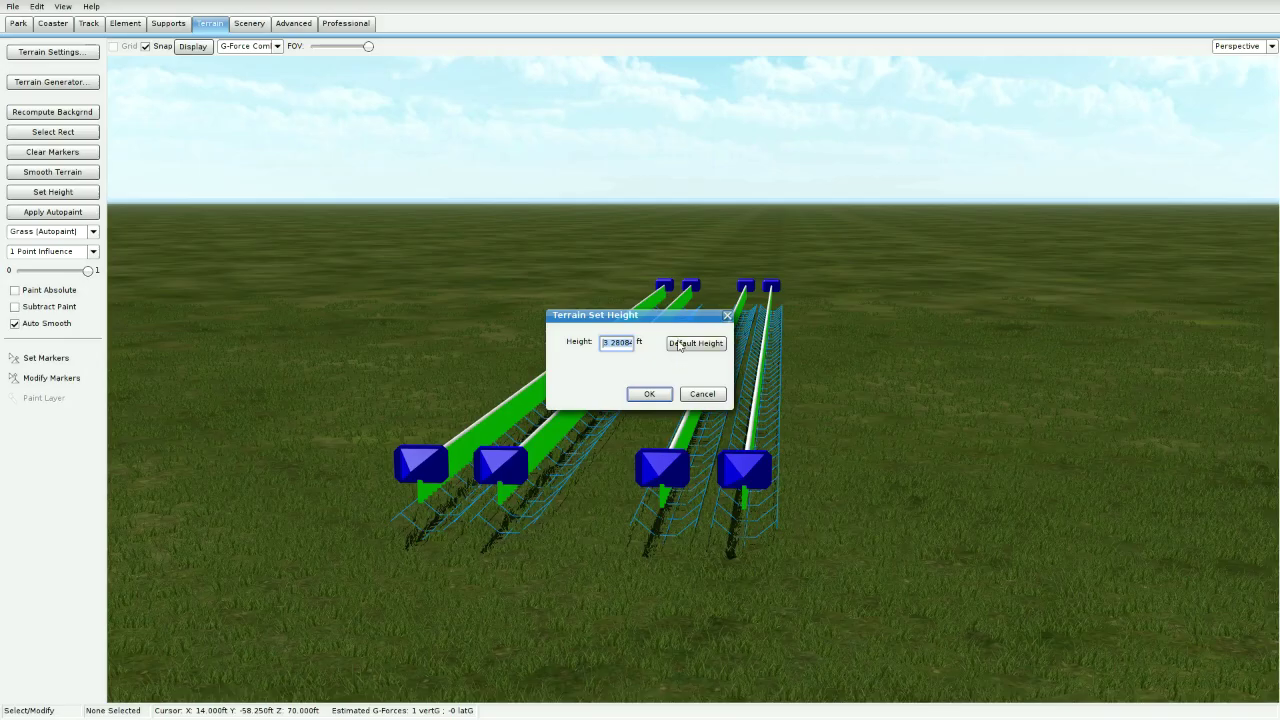
left_click(727, 318)
mouse_move(724, 325)
right_mouse_down()
mouse_move(705, 425)
mouse_move(705, 320)
right_mouse_up()
key("w")
key("s")
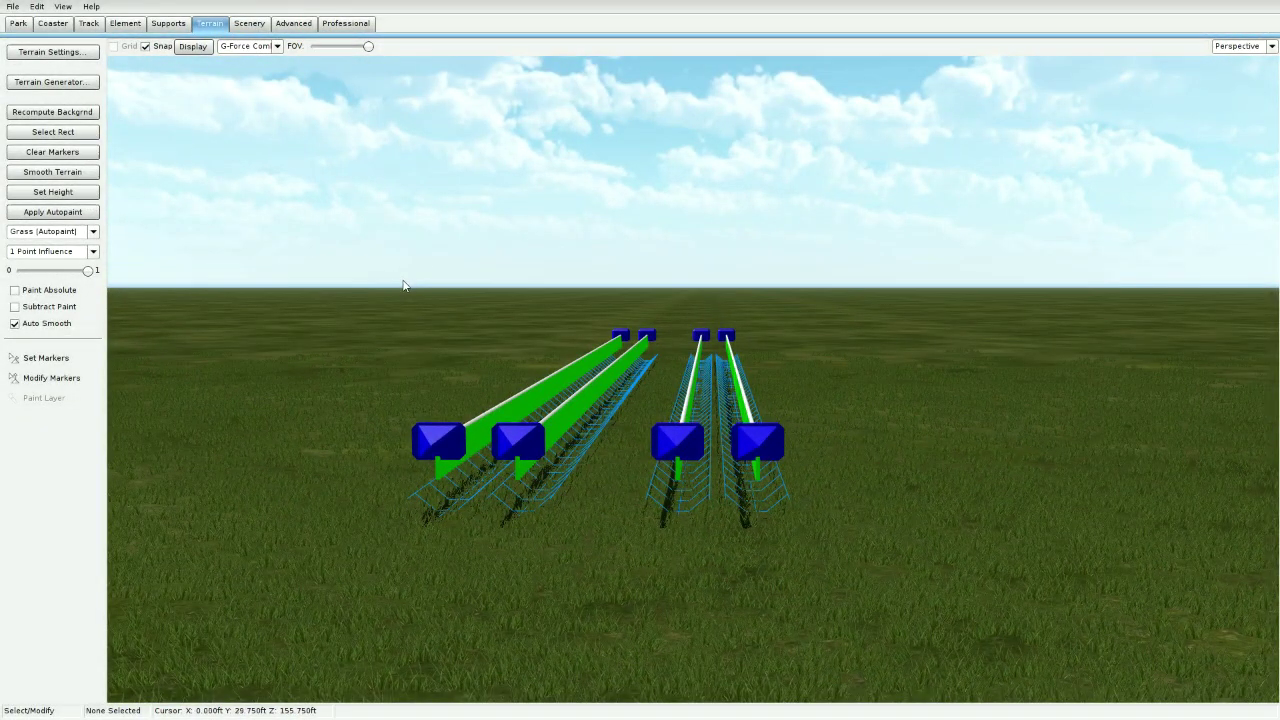
Try a height of 13.2808 ft for the whole terrain.
left_click(40, 196)
left_click(609, 379)
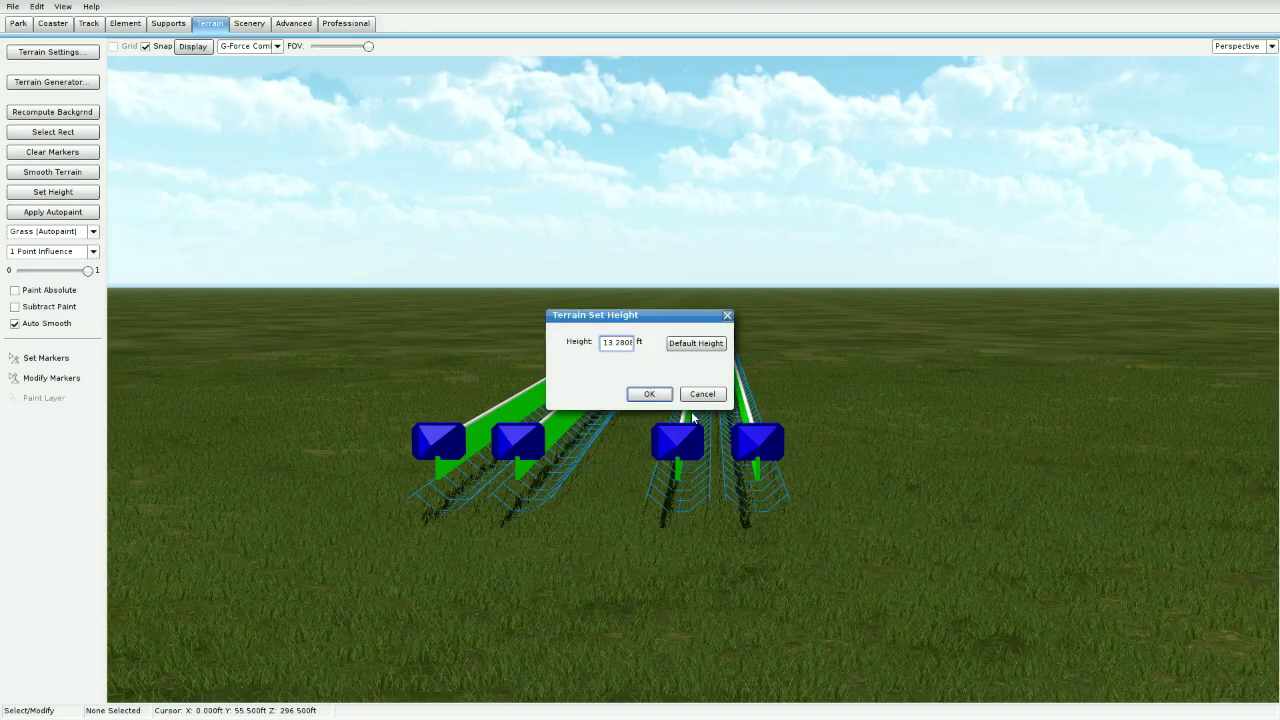
key("BackSpace")
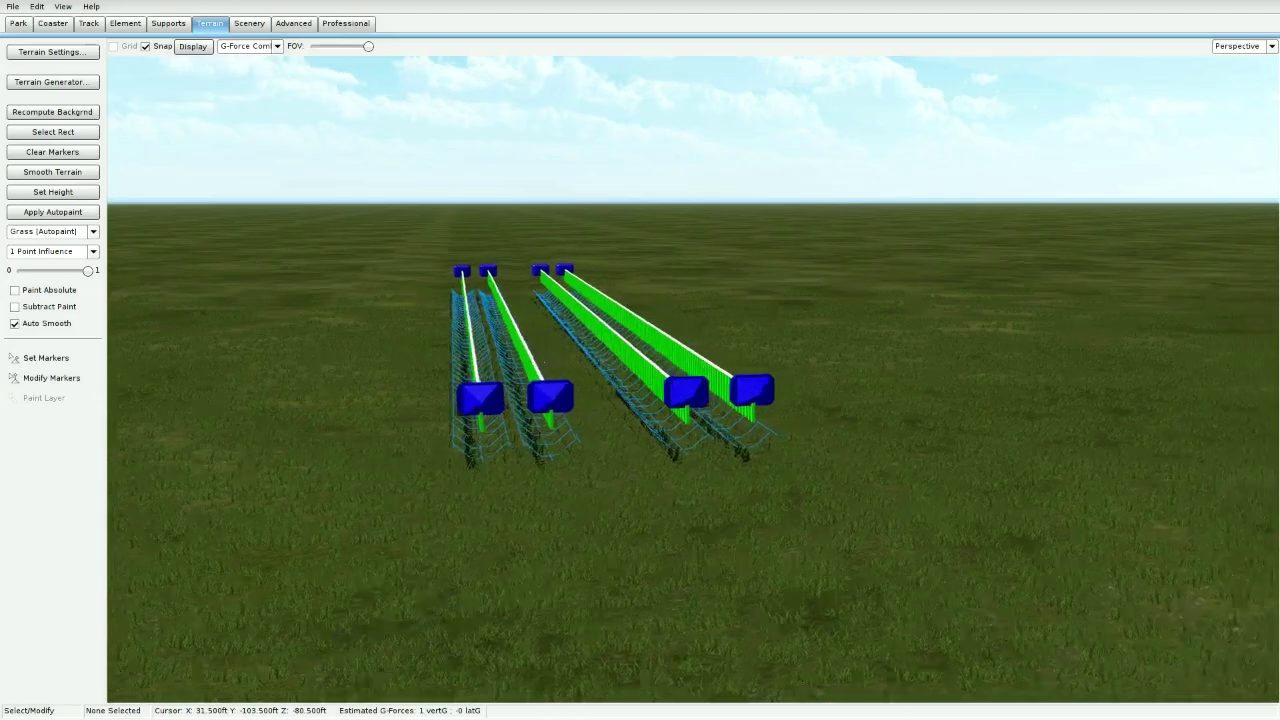
Switch to the top view and examine the layout of the four parallel track sections.
left_click(1270, 46)
left_click(1229, 66)
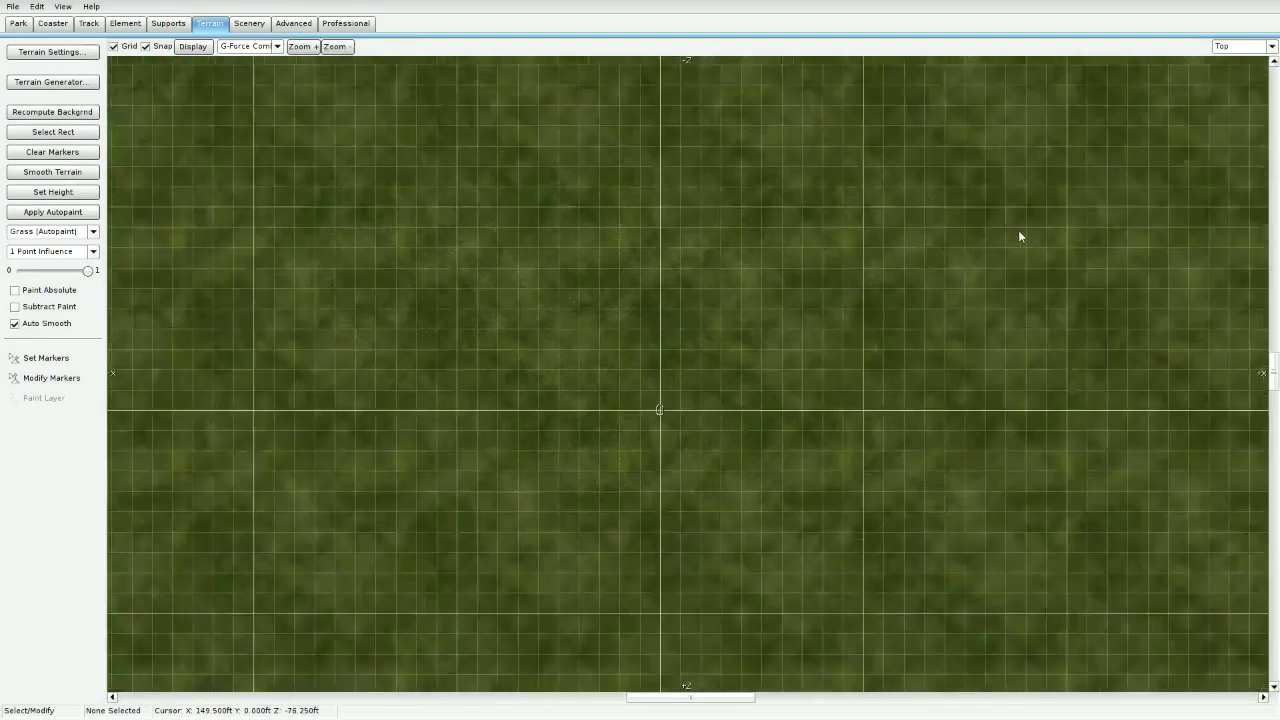
scroll(1018, 235, "down", 5)
right_click_drag(1040, 340, 756, 372)
scroll(772, 334, "up", 4)
scroll(756, 378, "up", 5)
scroll(756, 377, "down", 5)
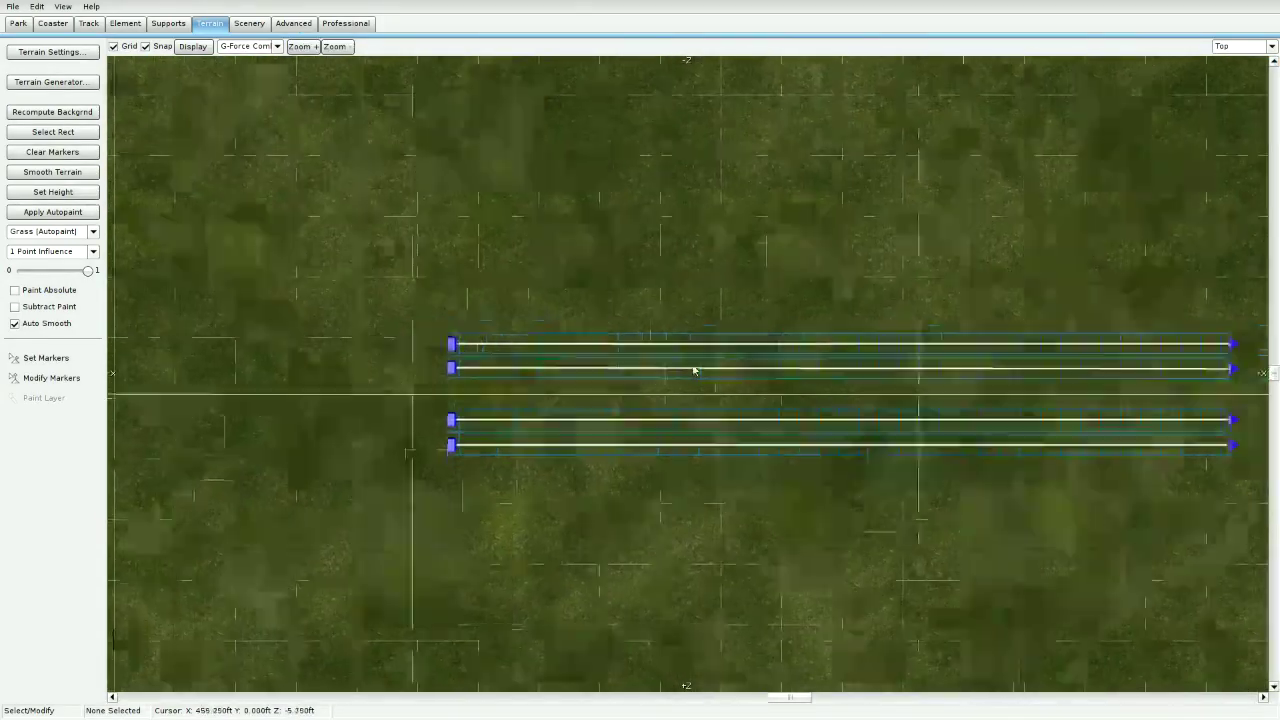
scroll(984, 383, "up", 8)
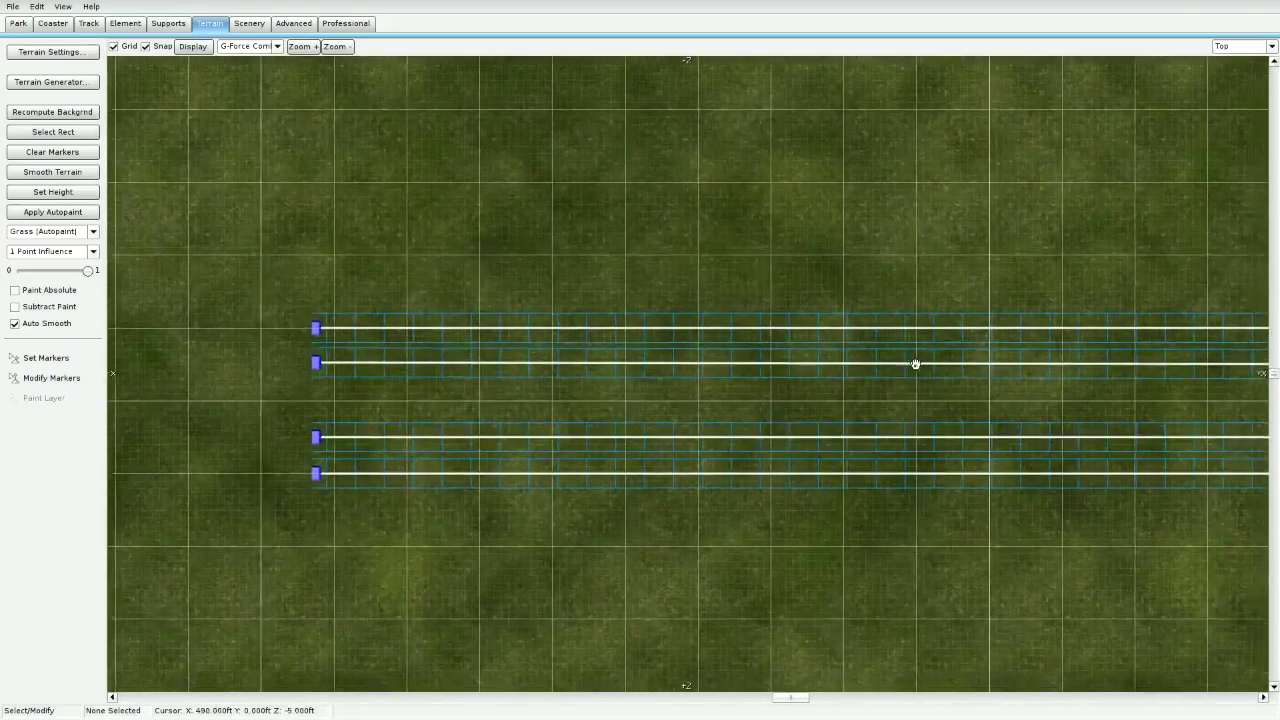
Check the segment style settings of the two inner track sections, including the invisible segment and tunnel options.
left_click(761, 371)
left_click(757, 460)
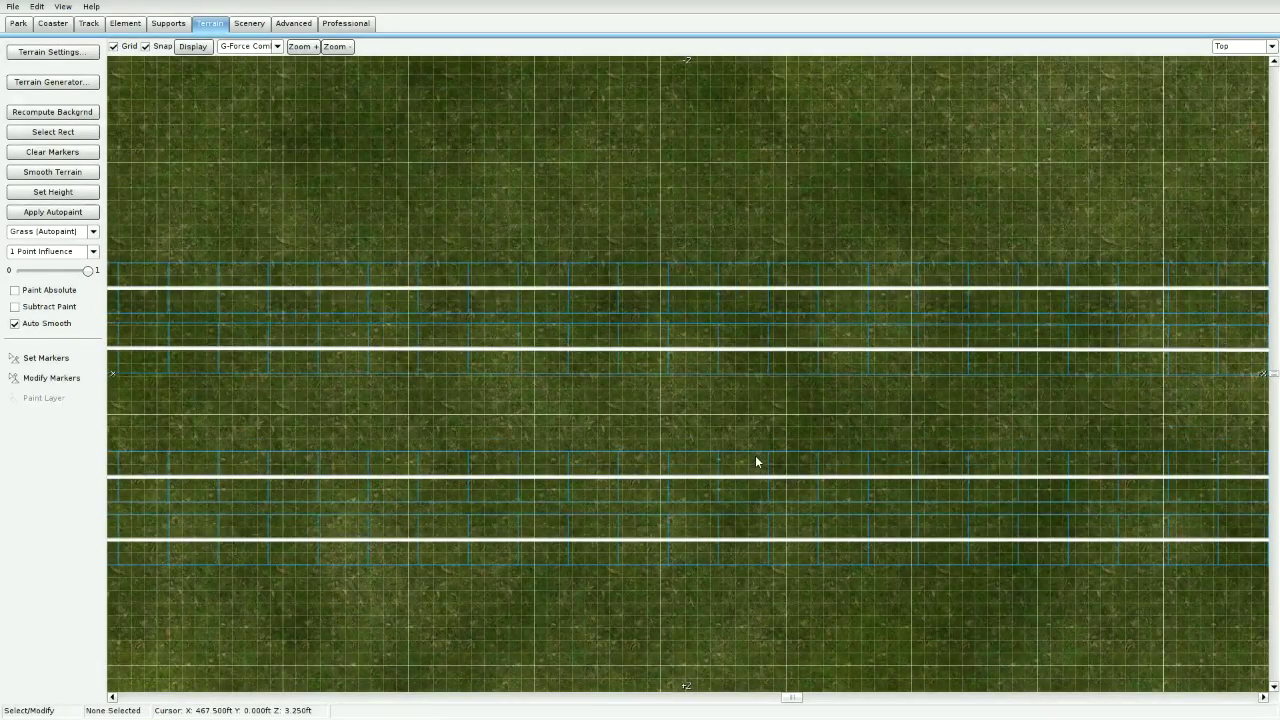
right_click_drag(824, 446, 704, 430)
scroll(735, 430, "up", 4)
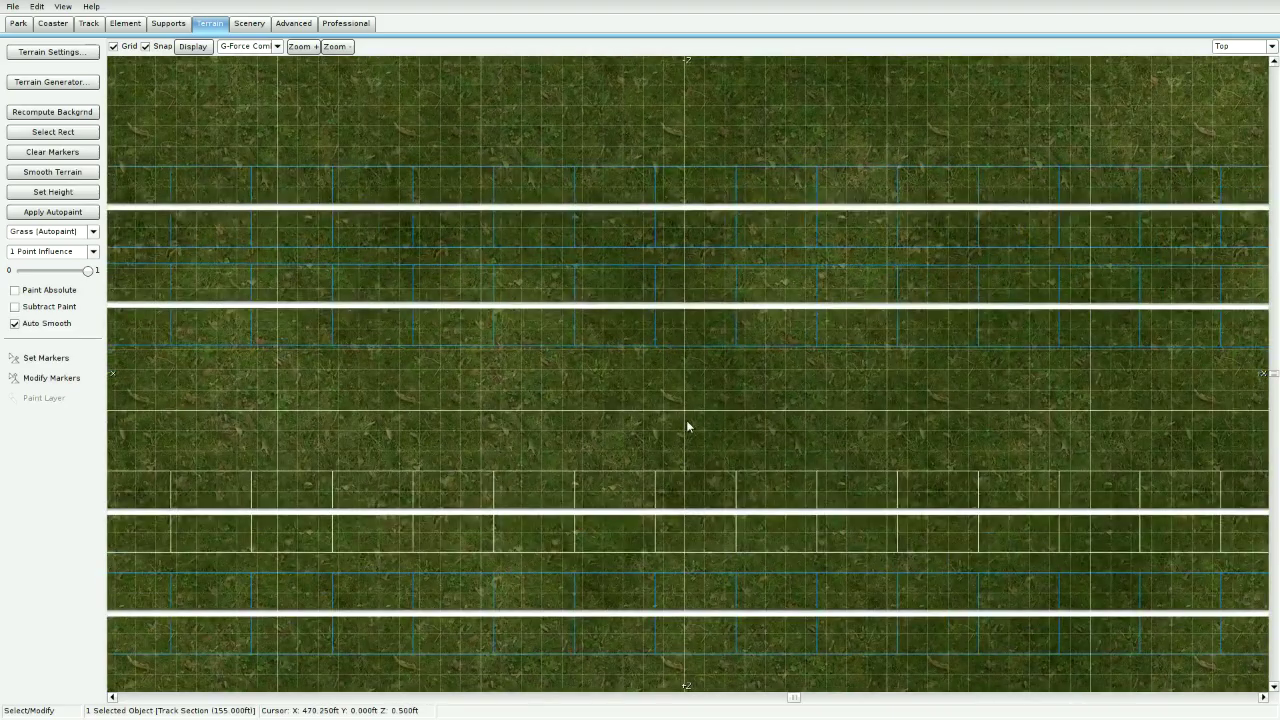
left_click(689, 444)
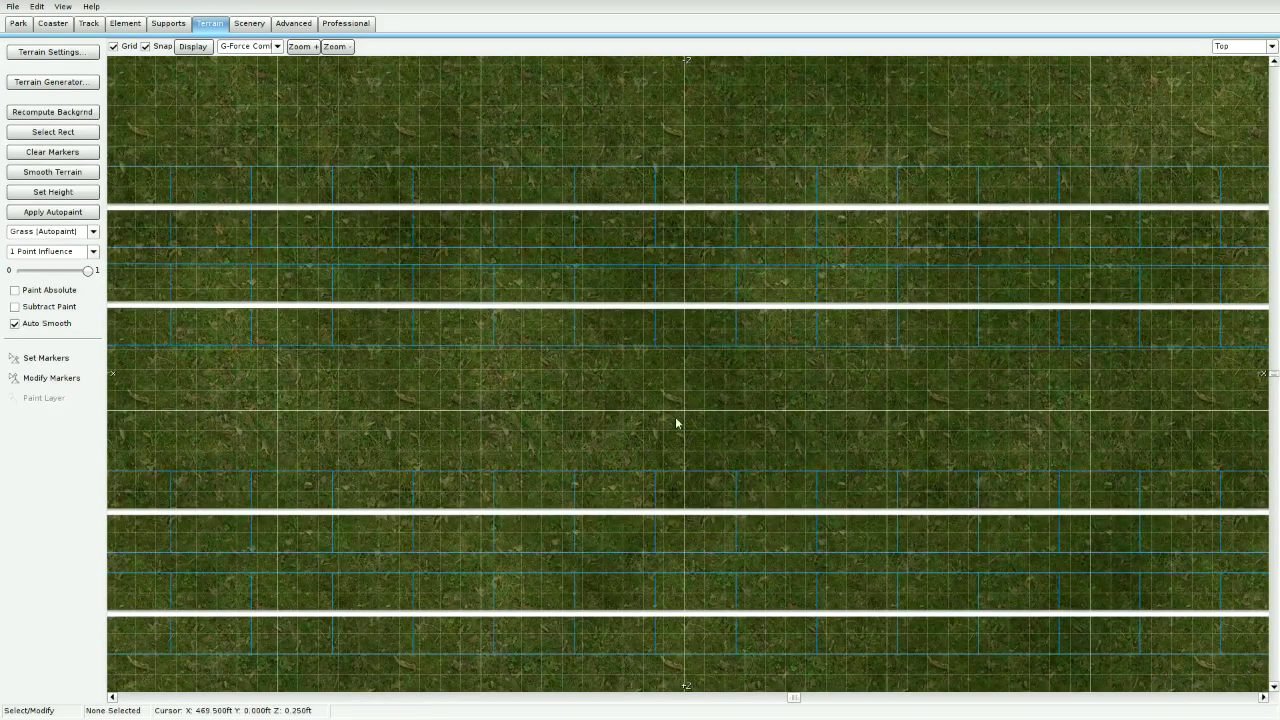
right_click_drag(737, 360, 702, 381)
left_click(706, 364)
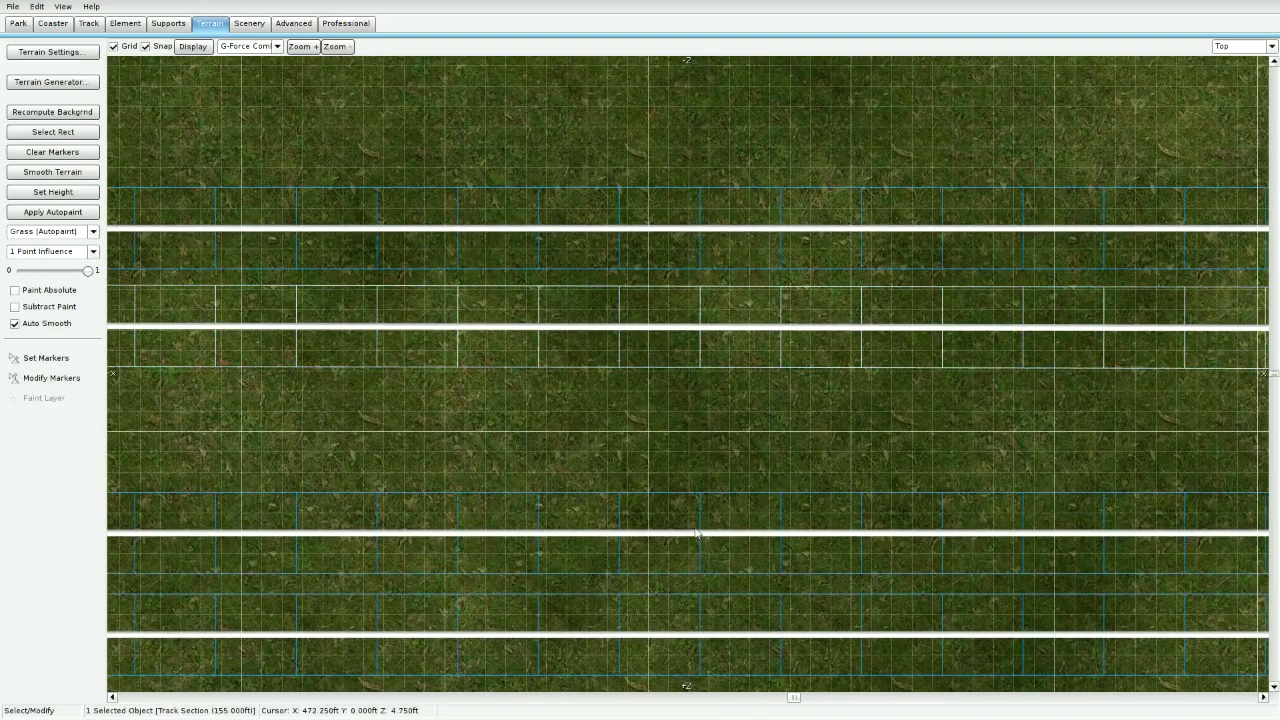
double_click(701, 496)
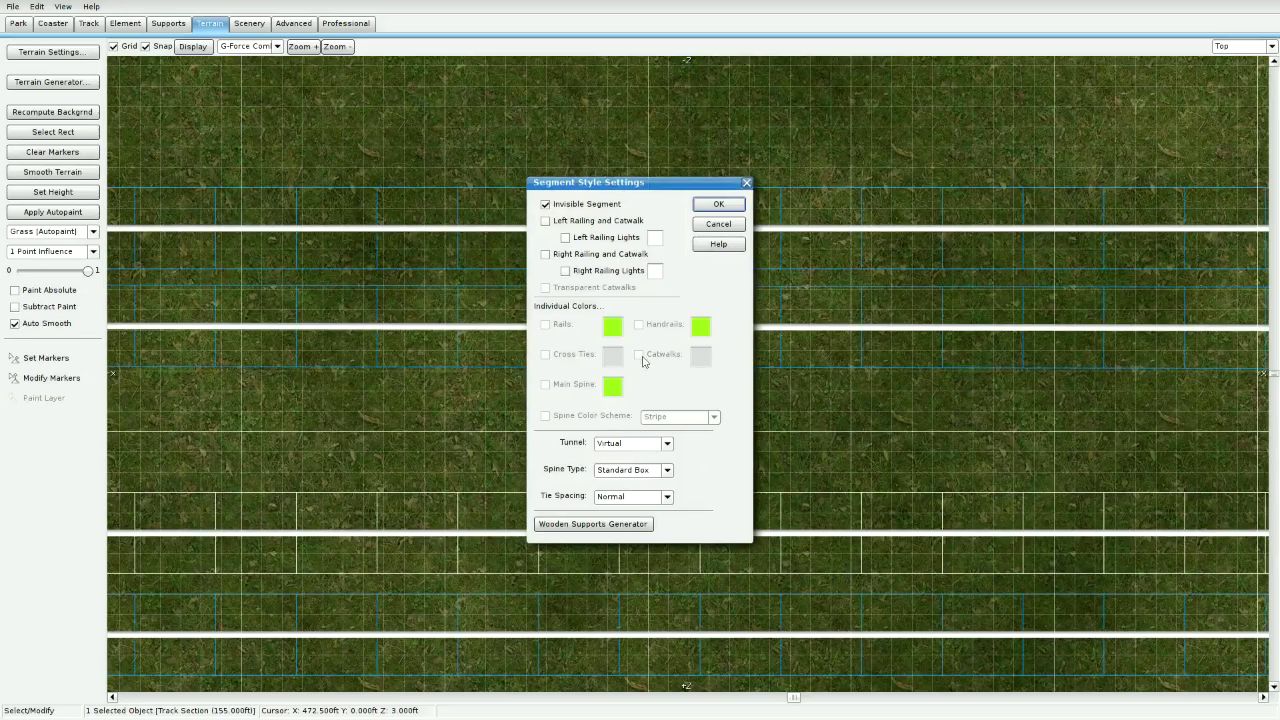
left_click(746, 181)
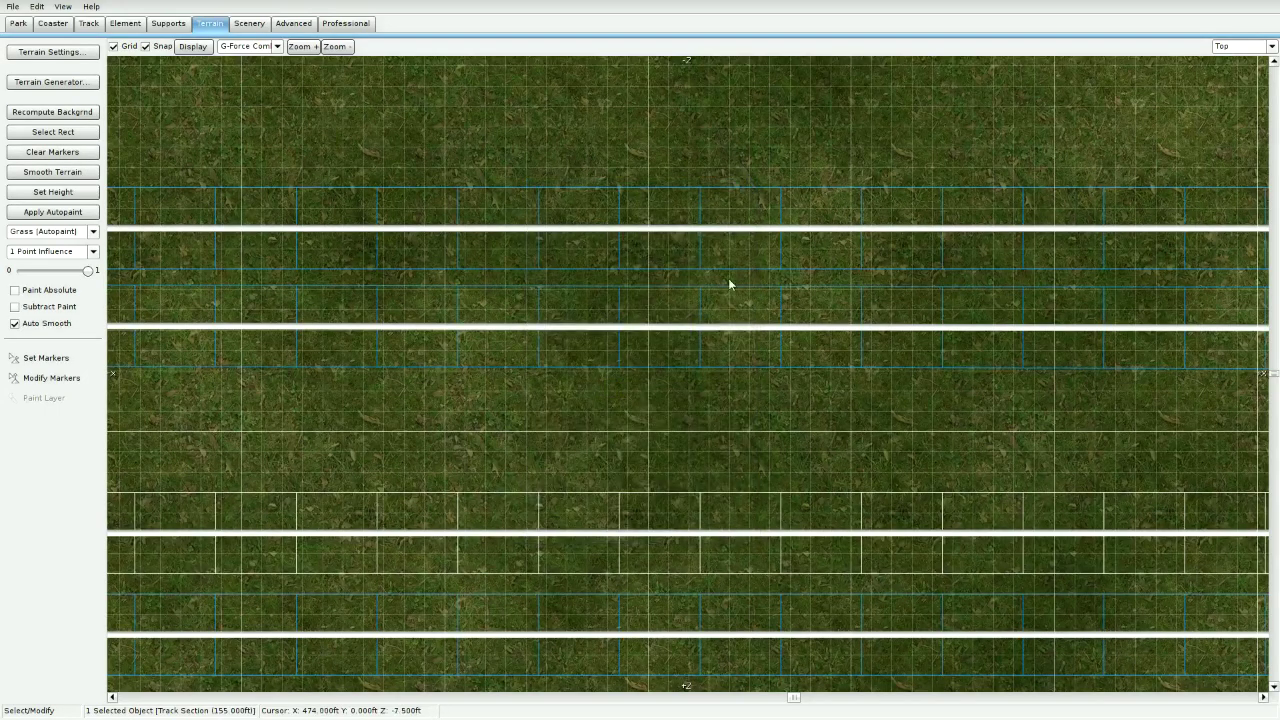
double_click(697, 369)
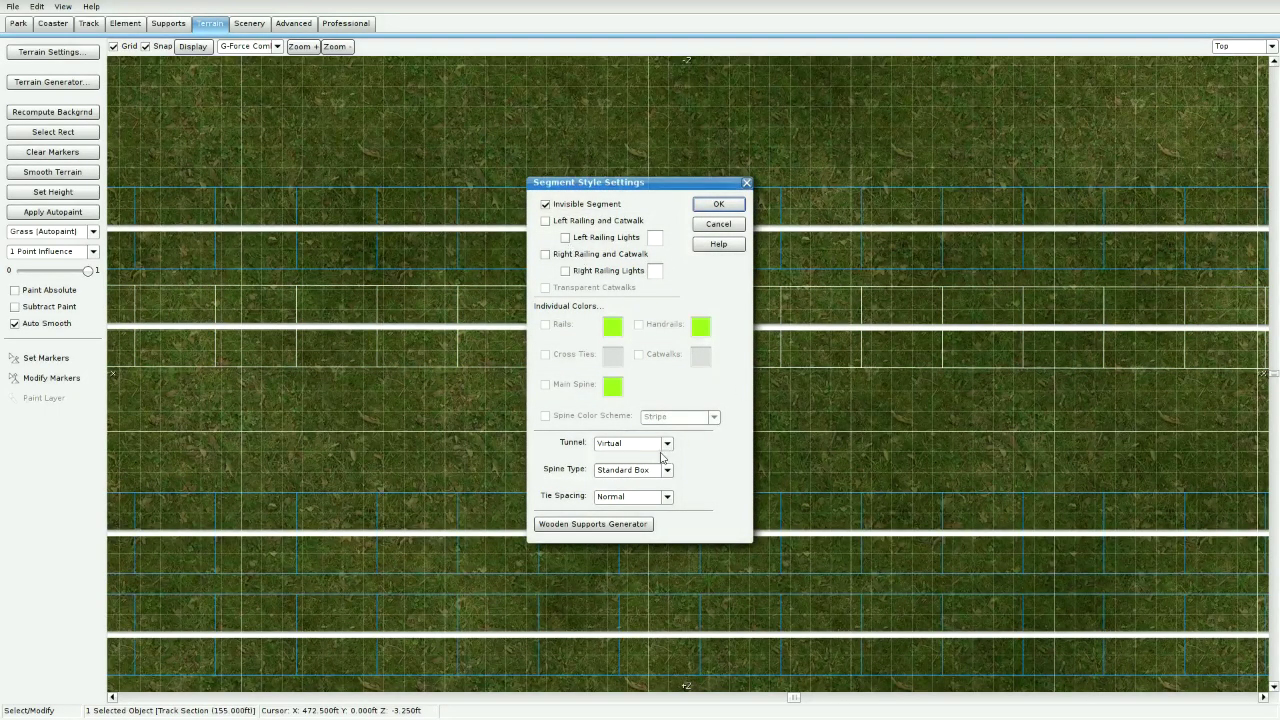
left_click(746, 183)
Box-select the pair of parallel tracks below the centre line, and clear the selection.
scroll(369, 420, "down", 2)
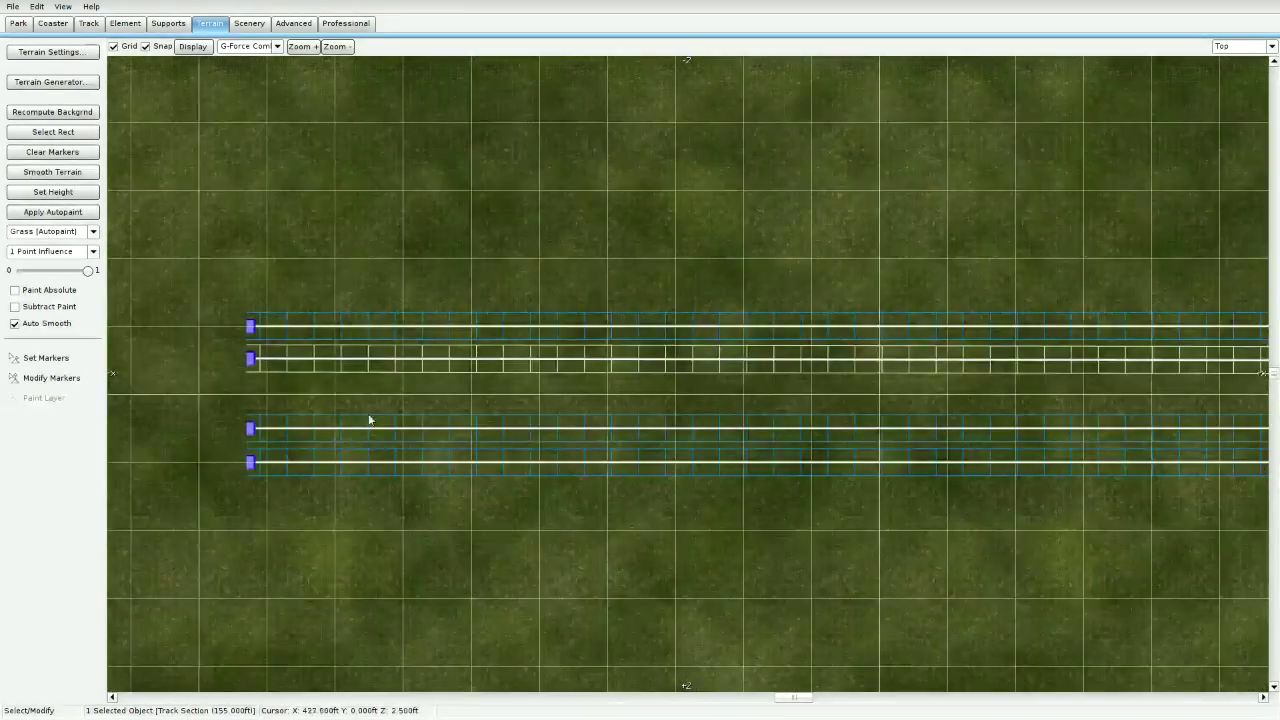
scroll(200, 386, "down", 2)
left_click(351, 389)
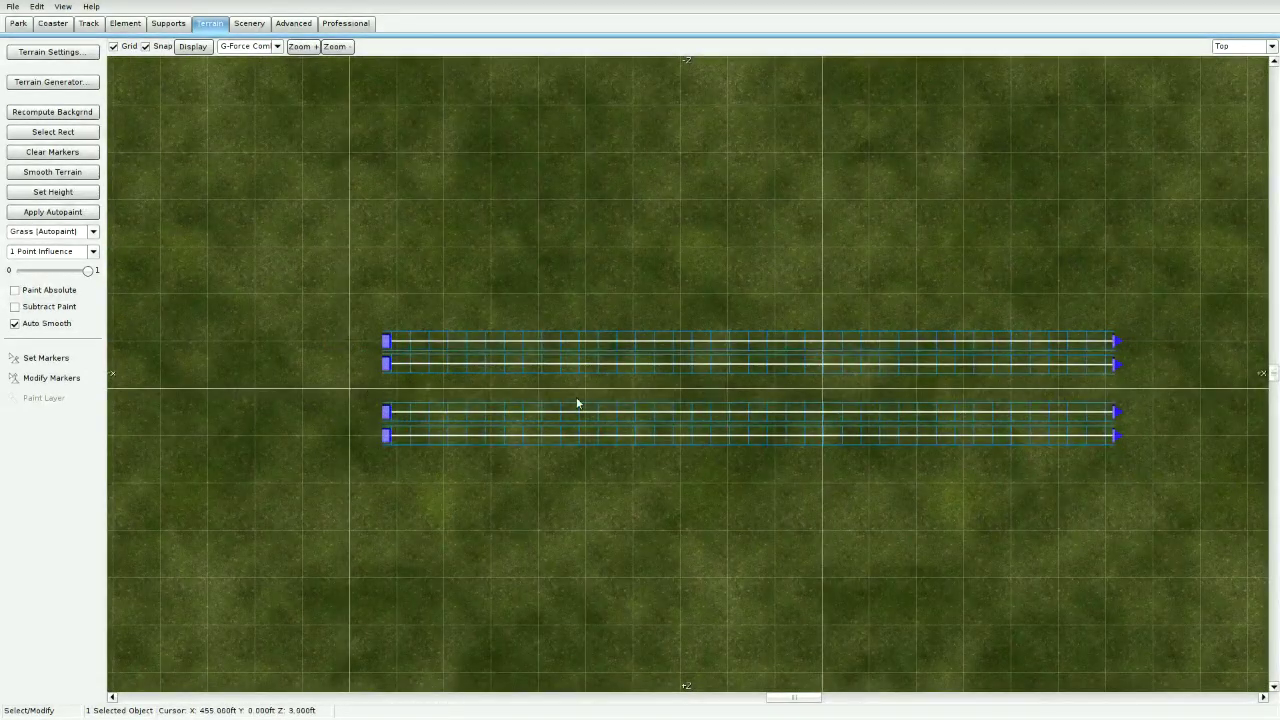
scroll(472, 430, "down", 1)
left_click(388, 399)
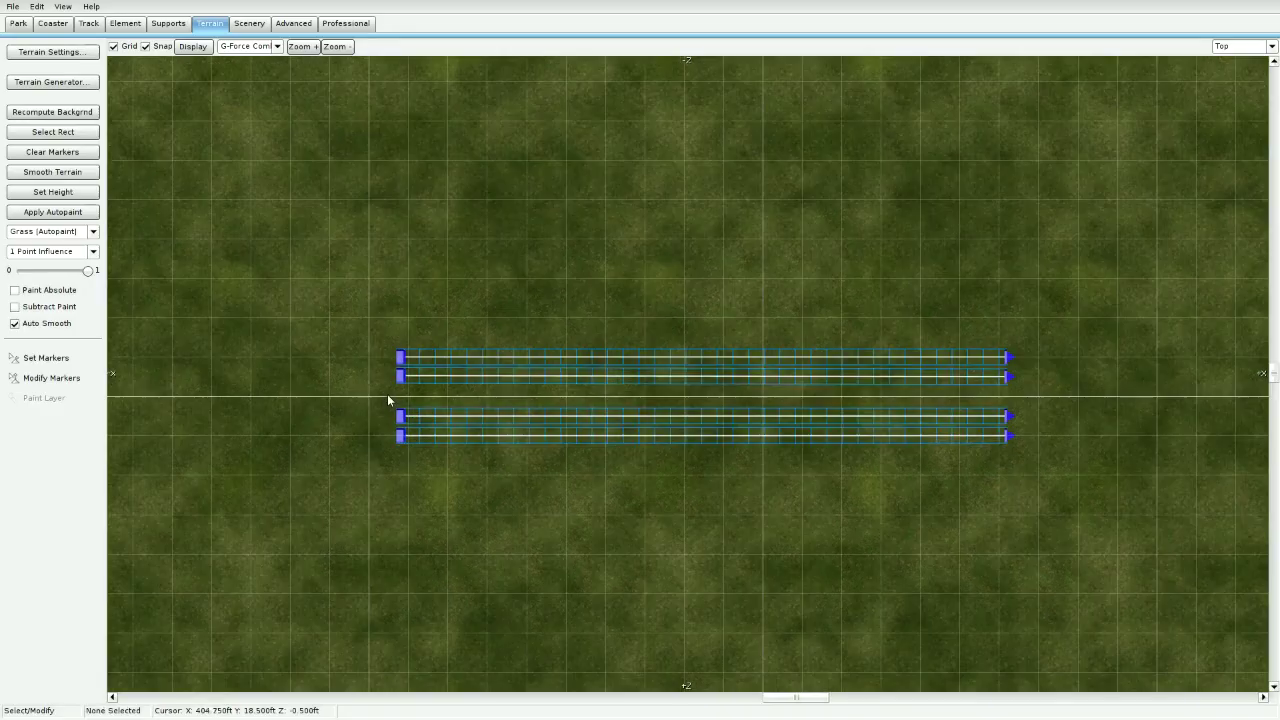
left_click(536, 411)
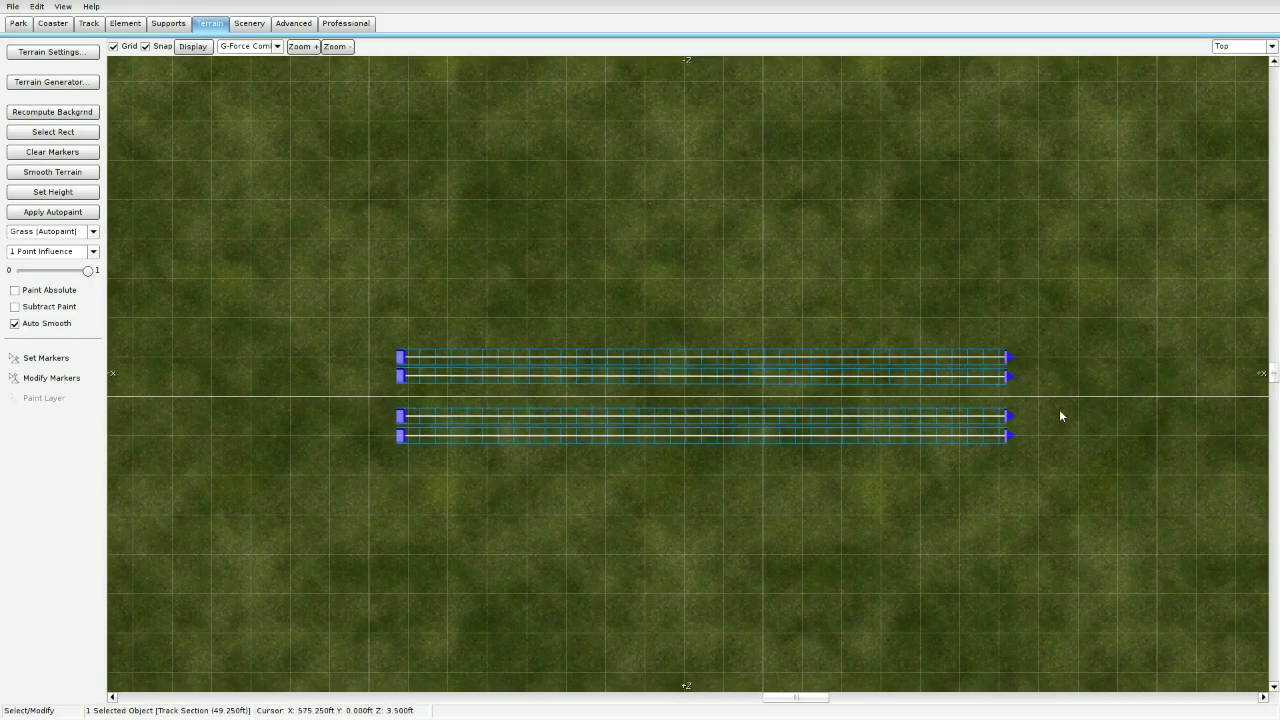
left_click_drag(360, 408, 1050, 433)
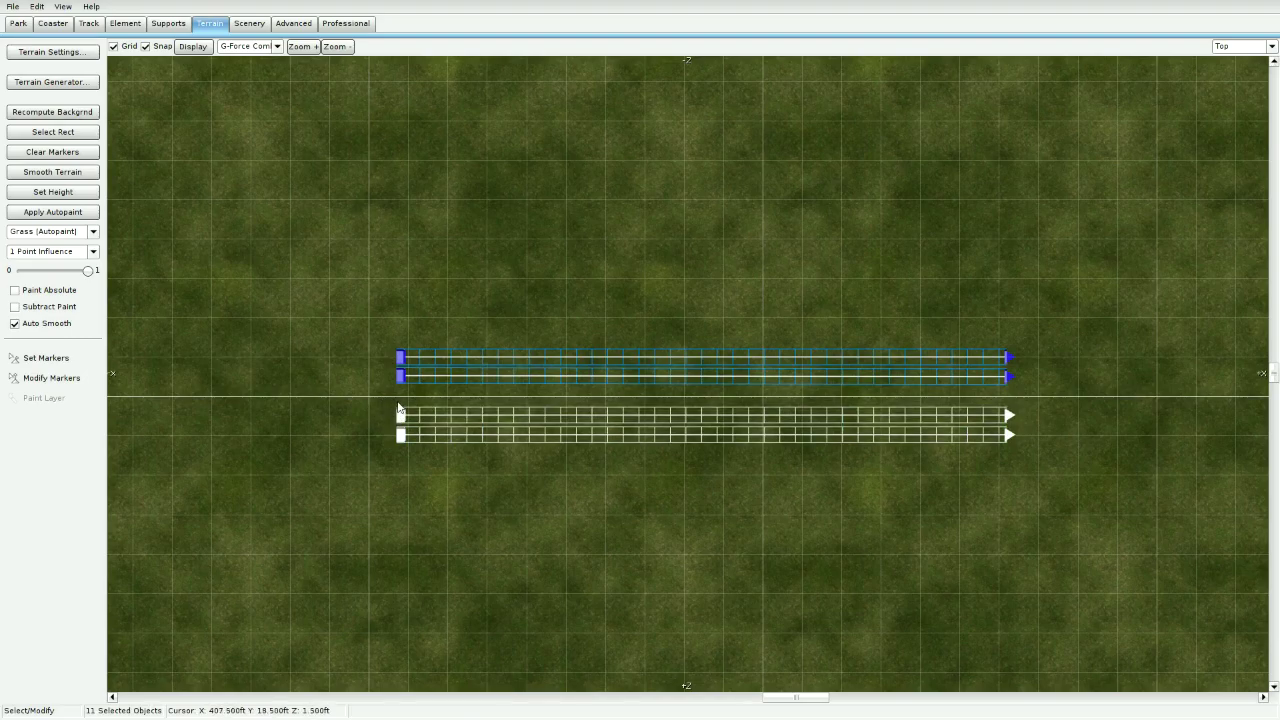
left_click(372, 386)
left_click(394, 388)
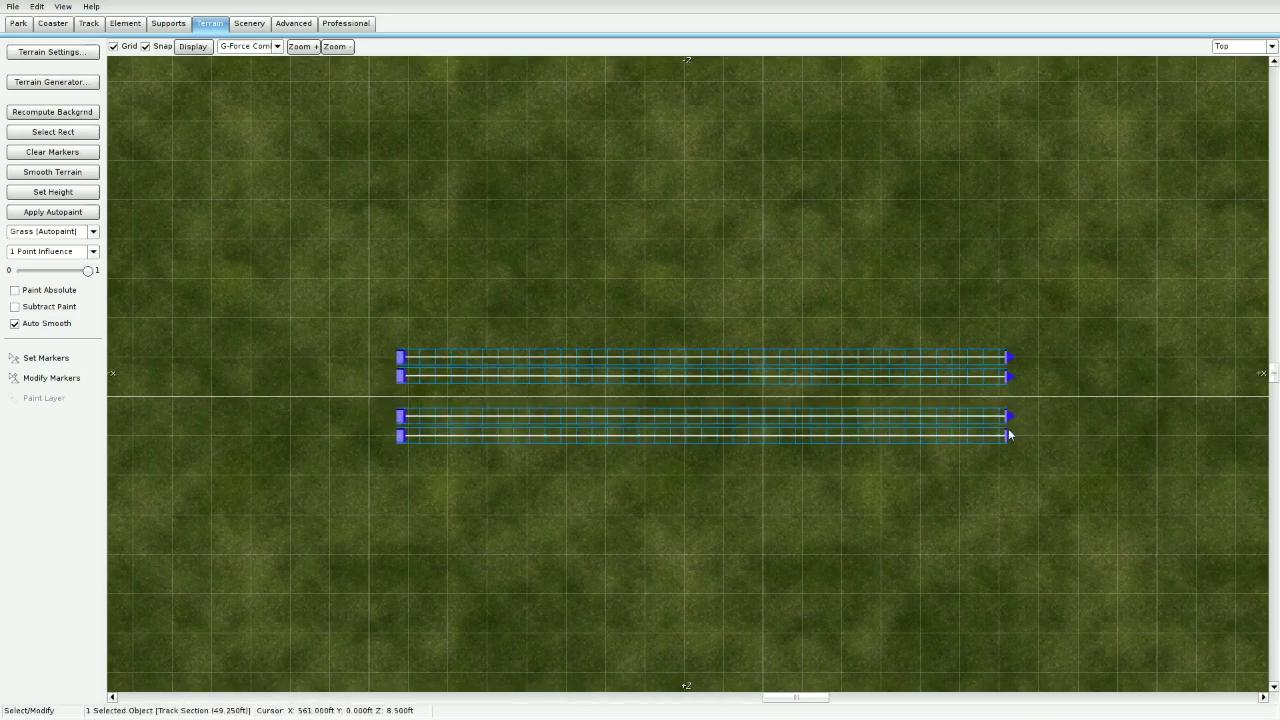
Outline the gap between the two track pairs and the whole track area with selection boxes.
left_click_drag(359, 401, 1042, 411)
right_click_drag(375, 411, 941, 393)
left_click_drag(967, 403, 302, 354)
right_click_drag(345, 350, 704, 375)
left_click_drag(661, 379, 256, 411)
left_click(700, 258)
left_click_drag(202, 320, 974, 520)
Switch to the perspective view and check the segment style settings of a single track section.
left_click(1245, 46)
left_click(1250, 113)
right_click_drag(700, 380, 912, 326)
left_click(912, 326)
double_click(646, 438)
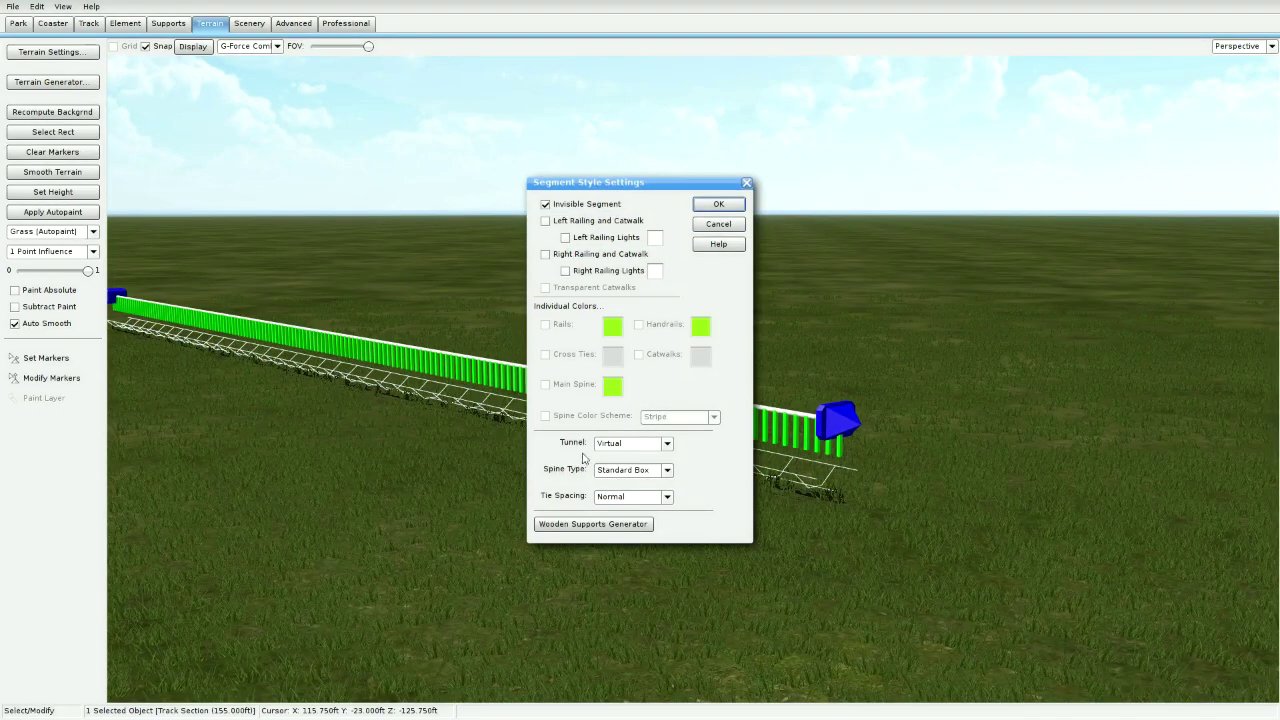
left_click(738, 207)
Freeze the Tutorial coaster and inspect the terrain opening from above and along its length.
left_click(54, 24)
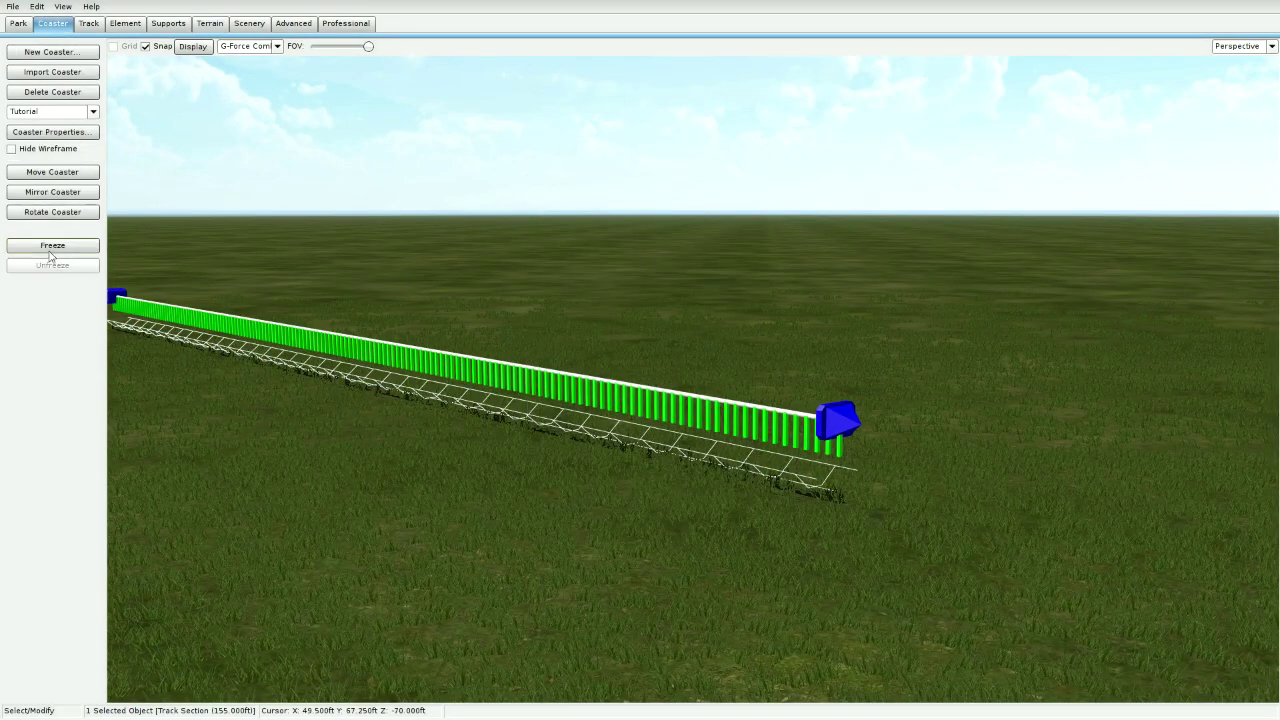
left_click(52, 245)
right_click_drag(650, 350, 744, 398)
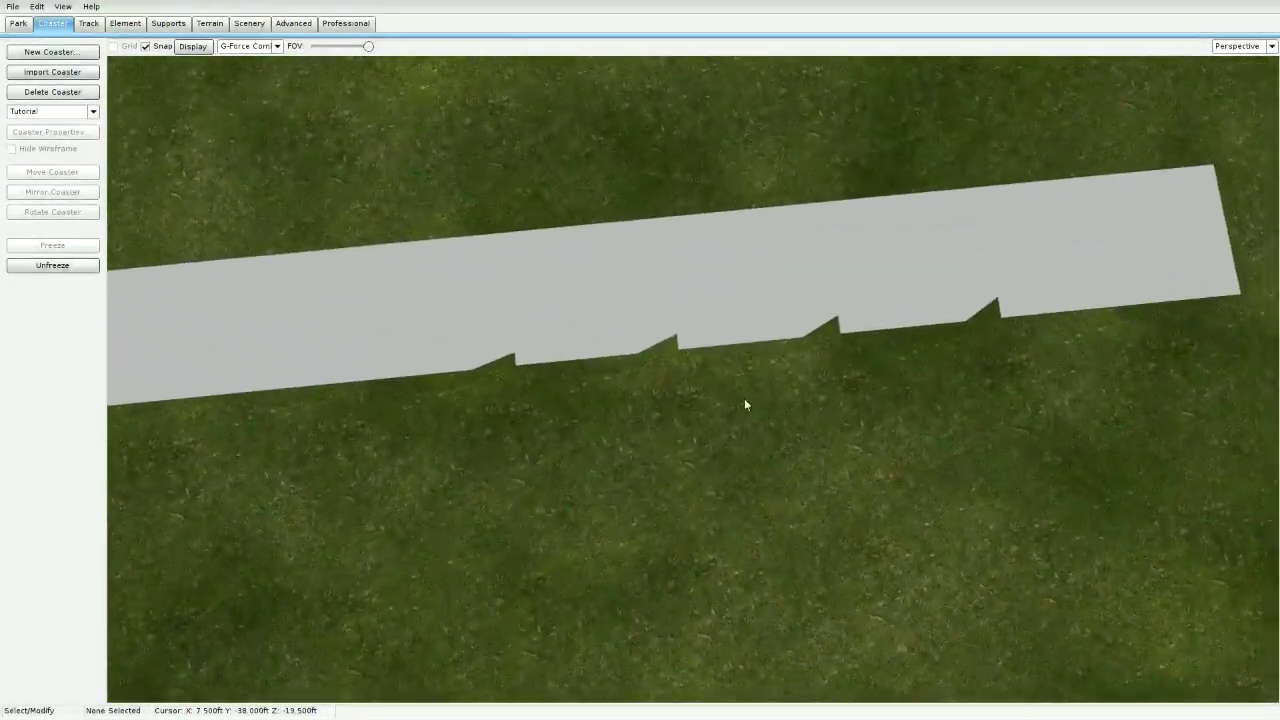
right_click_drag(588, 360, 677, 360)
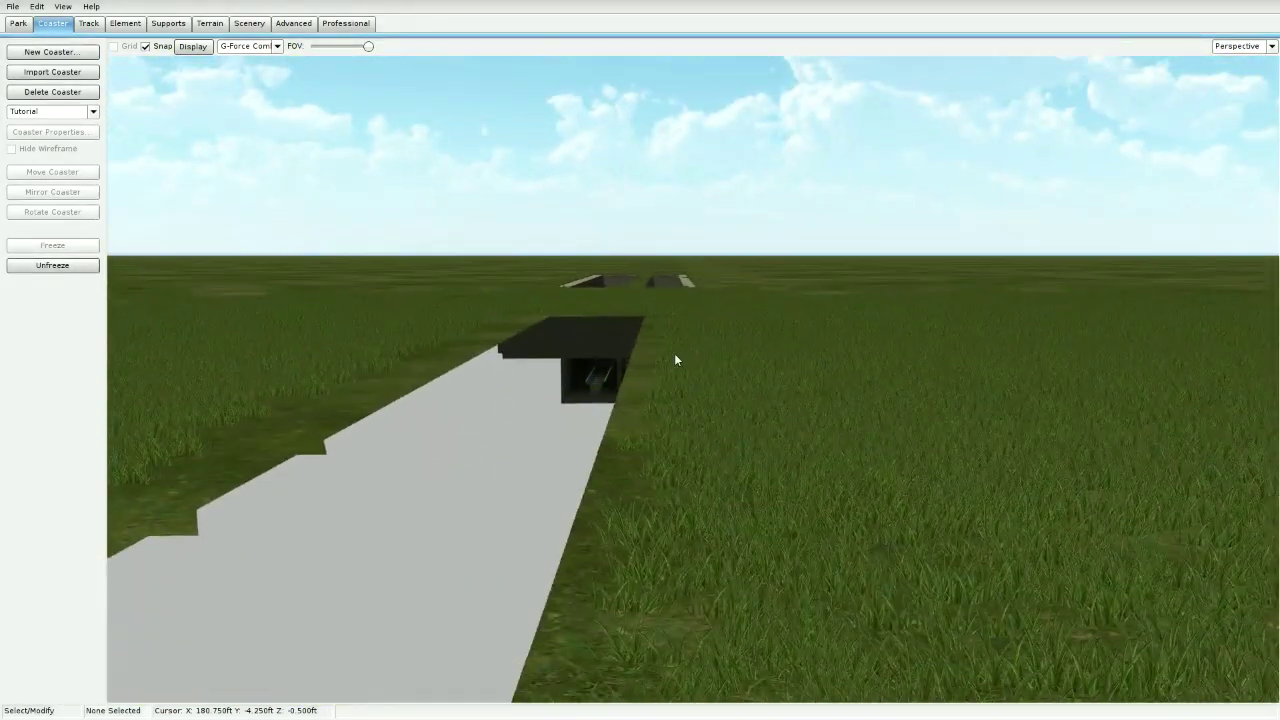
Unfreeze the Tutorial coaster, box-select all four parallel tracks in the top view, and clear the selection.
left_click(60, 266)
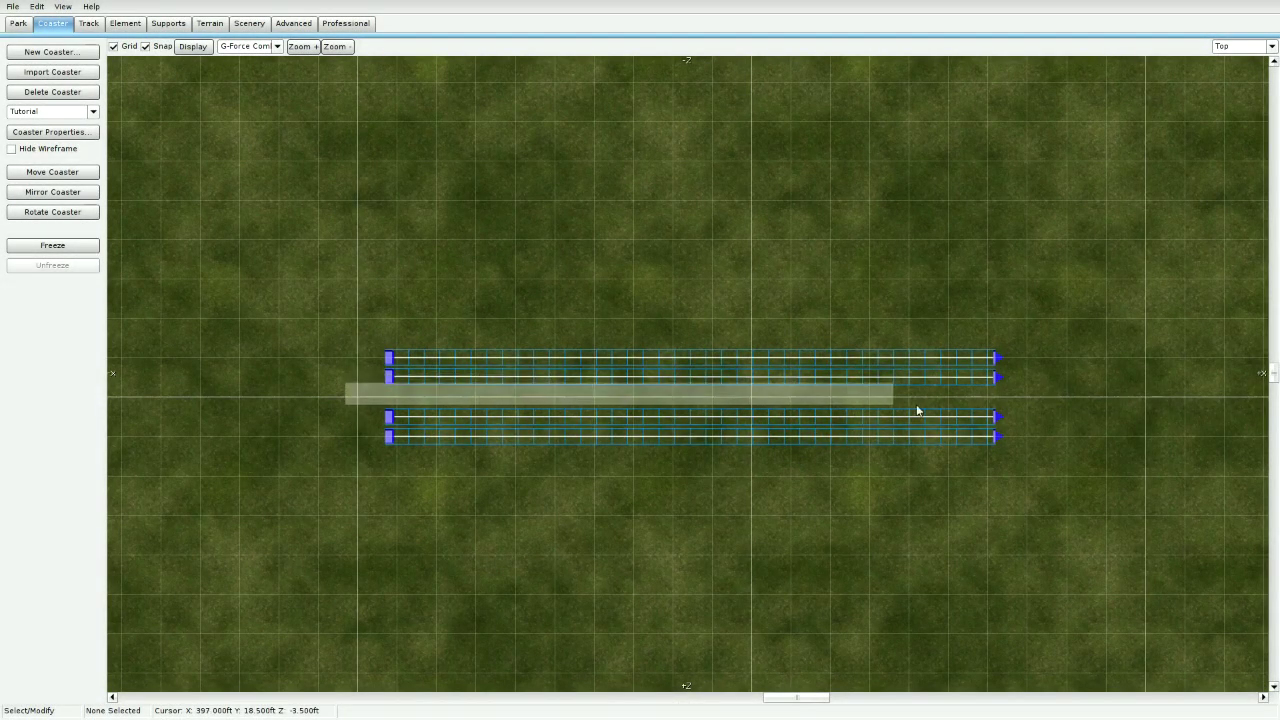
left_click_drag(917, 410, 1080, 412)
left_click_drag(357, 286, 1092, 558)
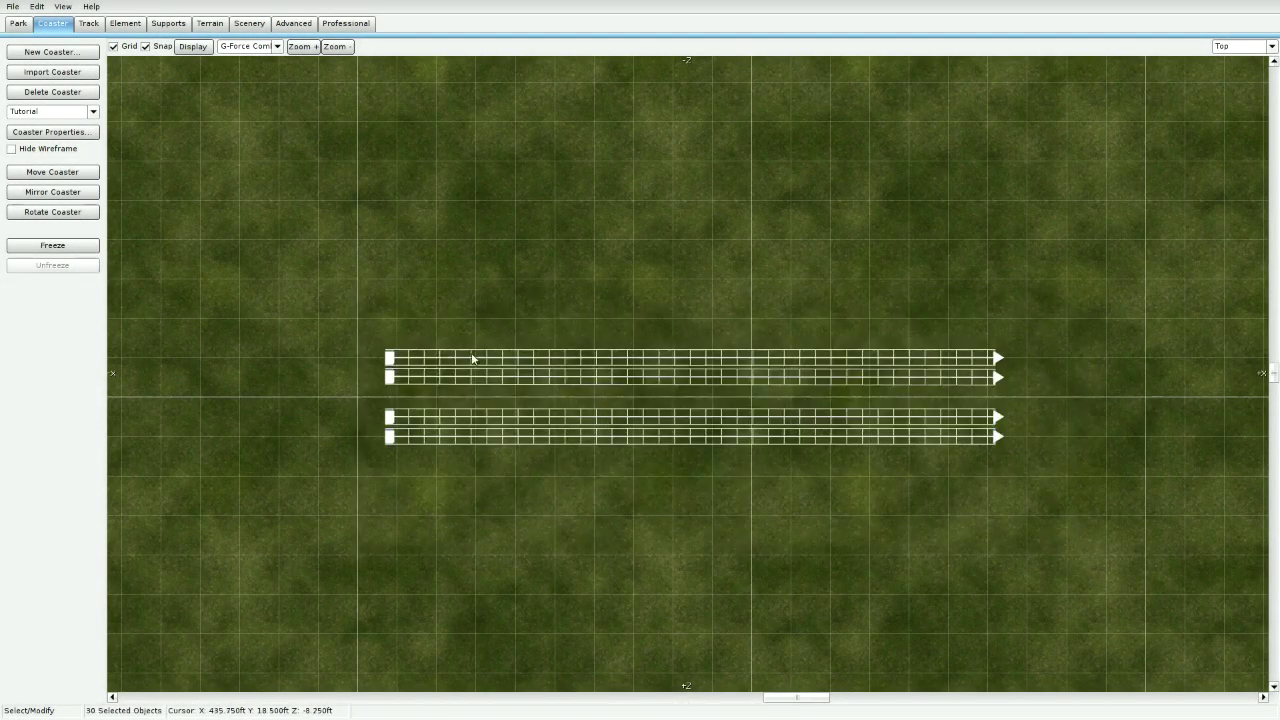
left_click(1105, 312)
Check the segment style settings of the outer track section above the centre line, and deselect it.
double_click(920, 354)
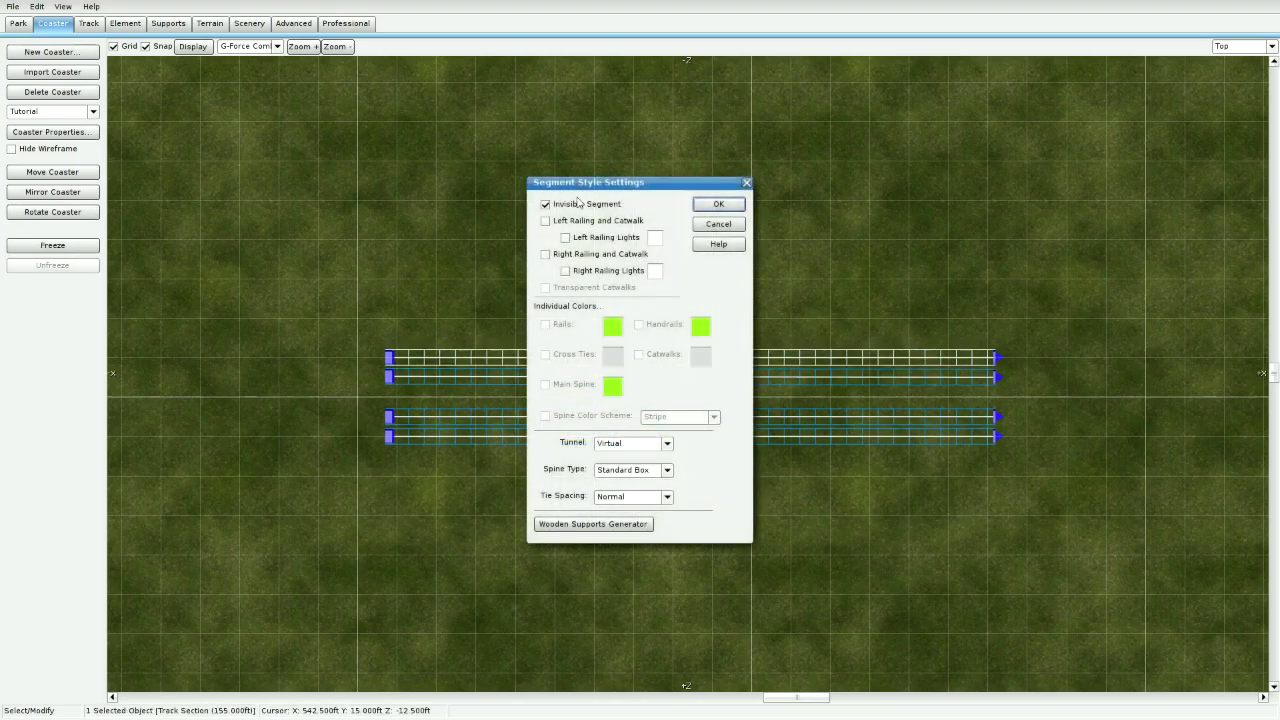
left_click(745, 185)
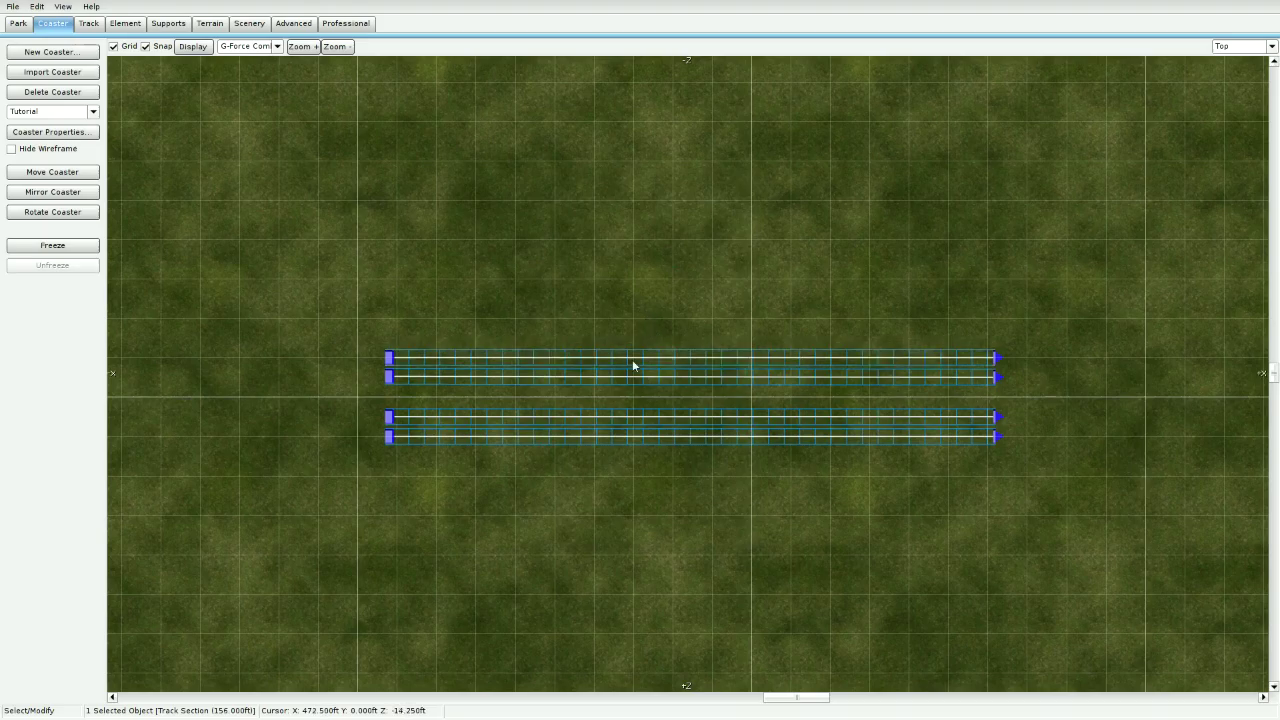
left_click(497, 355)
left_click(384, 342)
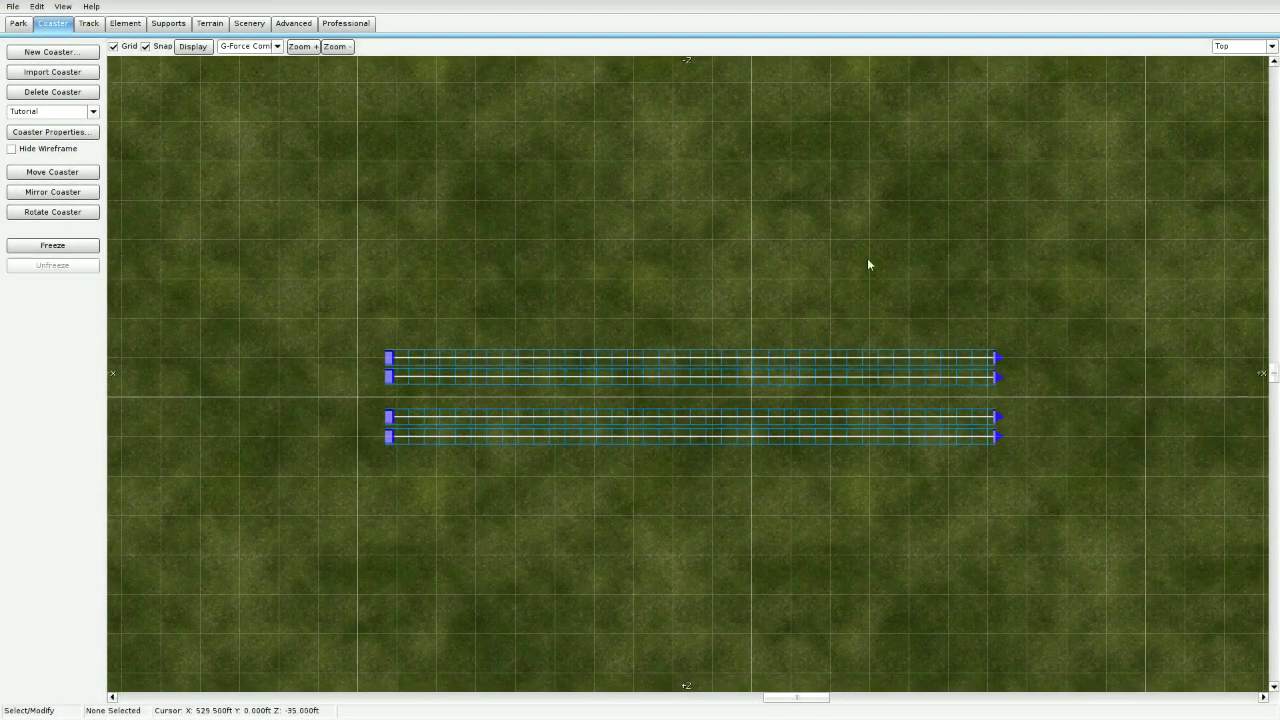
Box-select all four parallel tracks and switch to the perspective view.
left_click_drag(316, 240, 612, 365)
left_click(1272, 46)
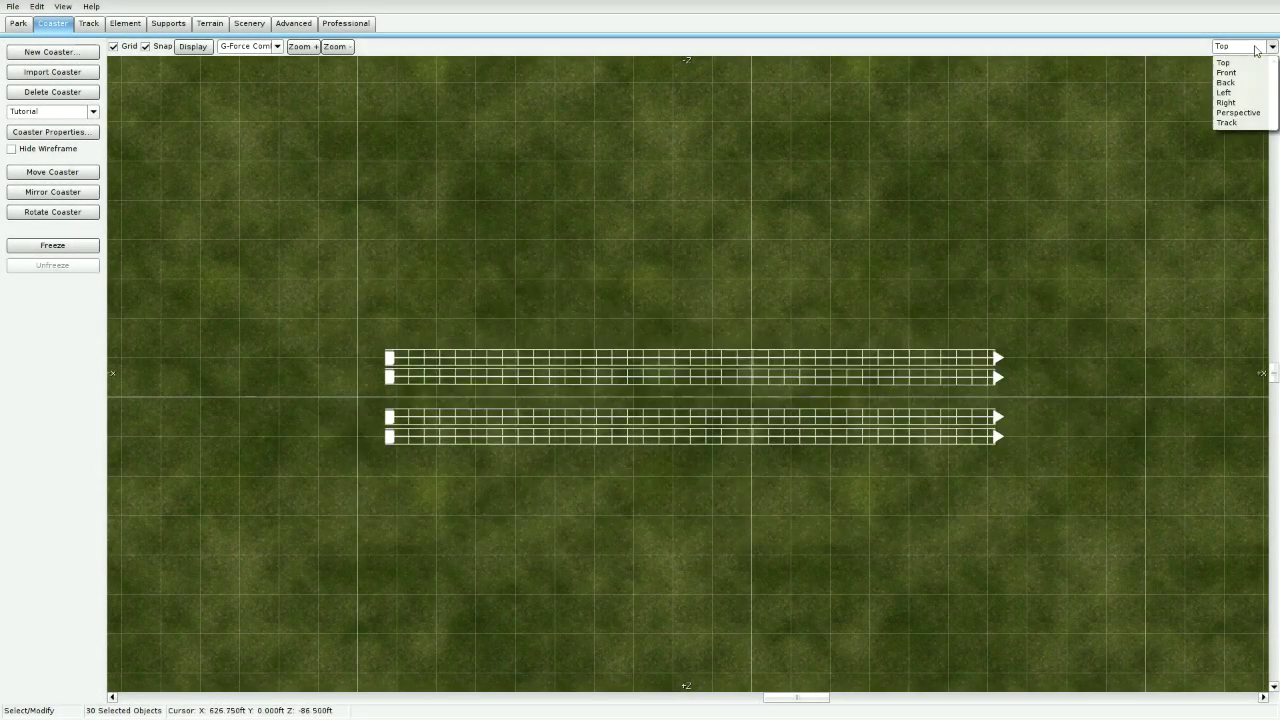
left_click(1231, 113)
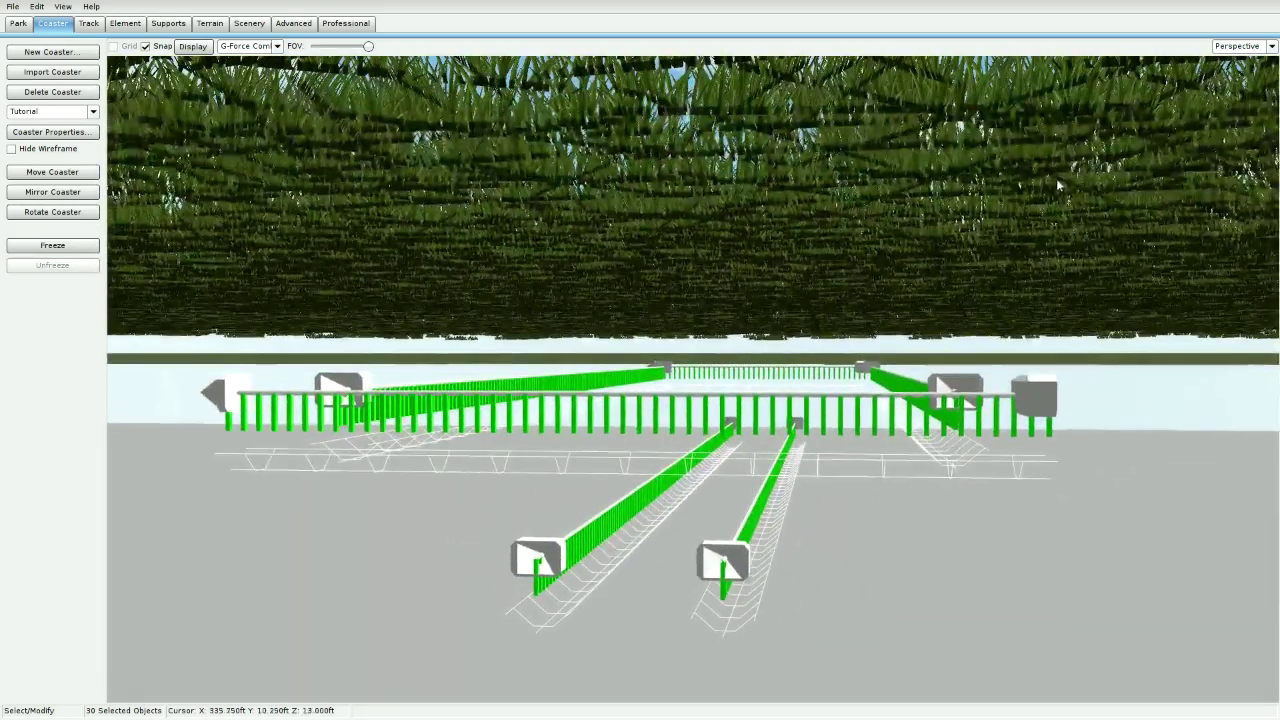
Box-select the crossing and lower tracks, and review the tunnel types in the crossing section's segment style settings without changing them.
left_click(728, 138)
left_click_drag(183, 359, 1264, 413)
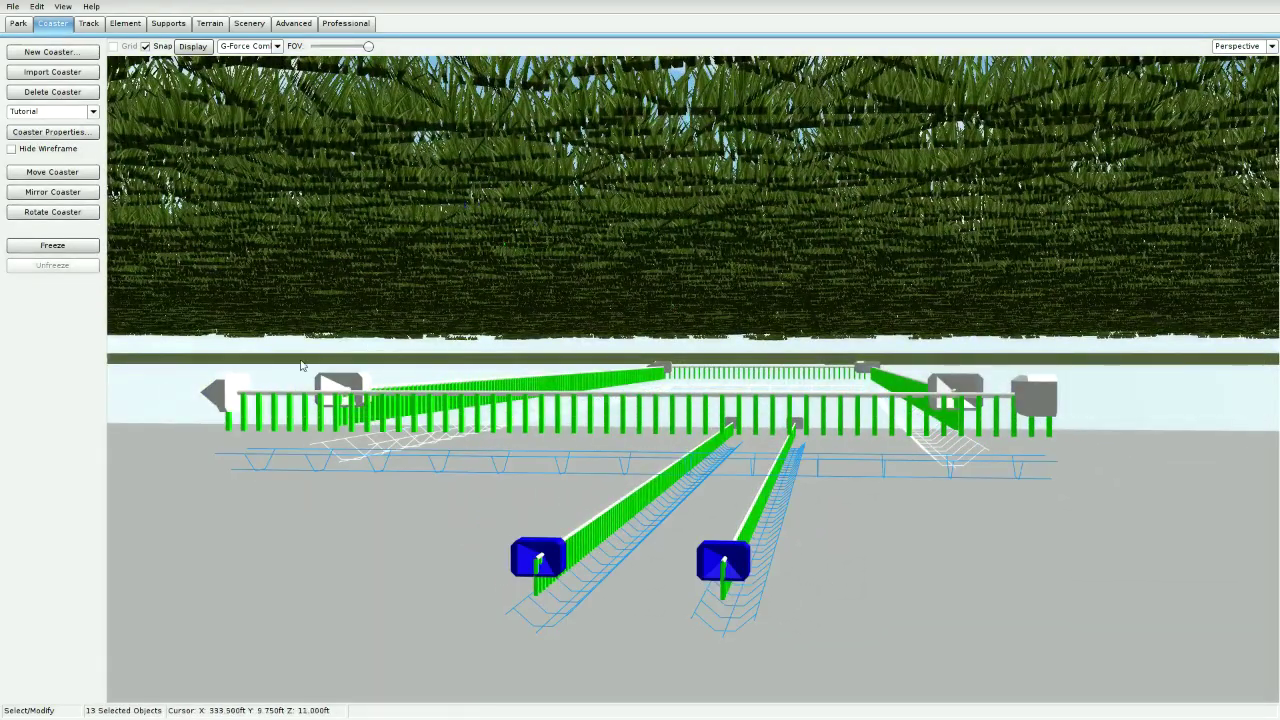
double_click(435, 450)
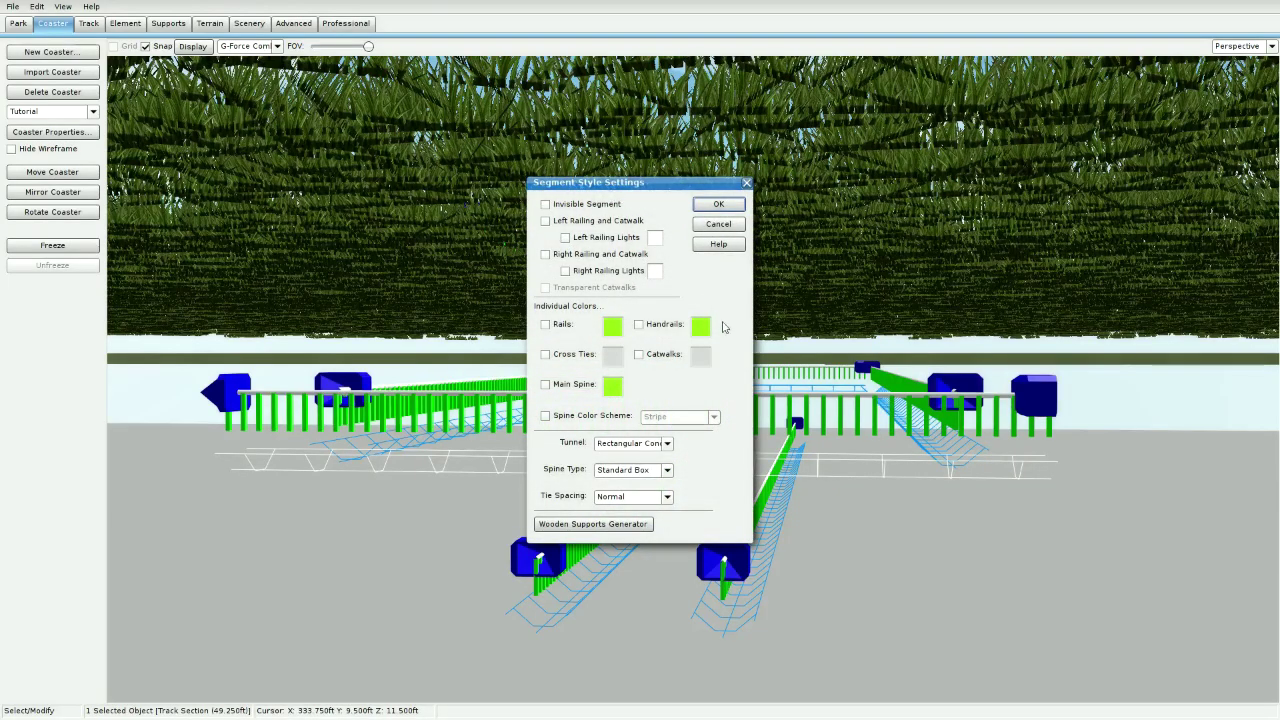
left_click(657, 449)
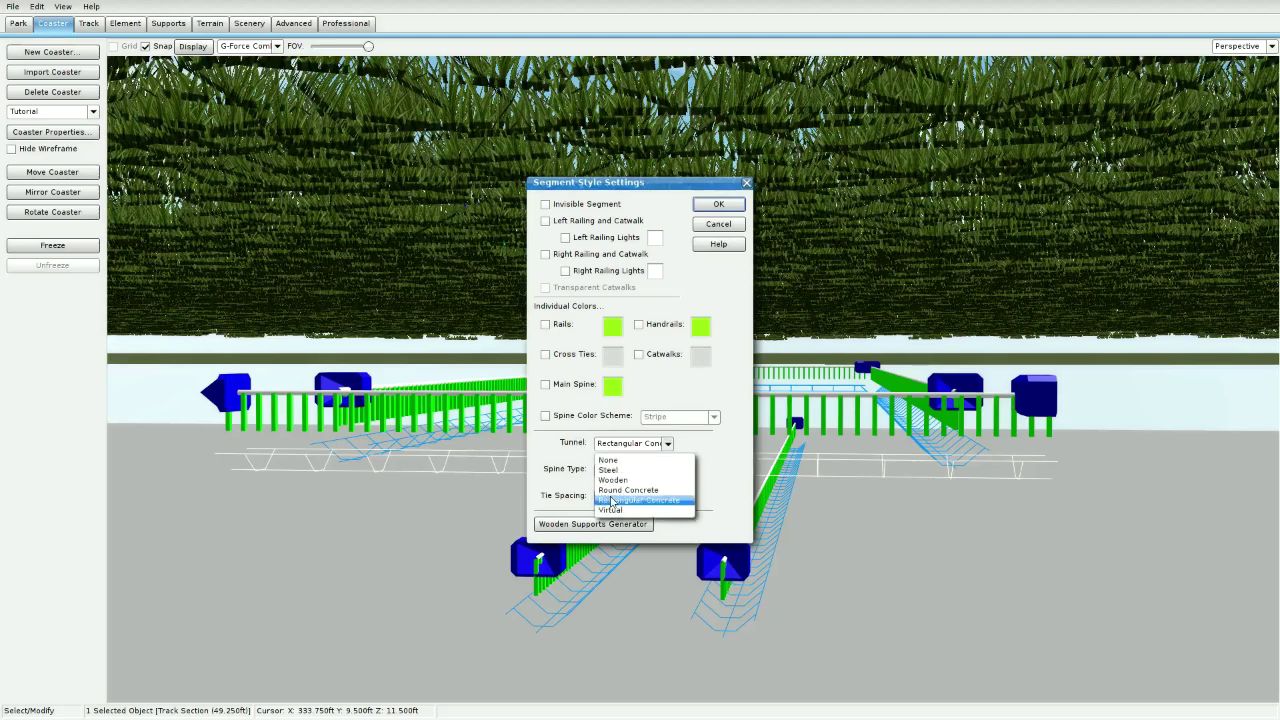
left_click(746, 186)
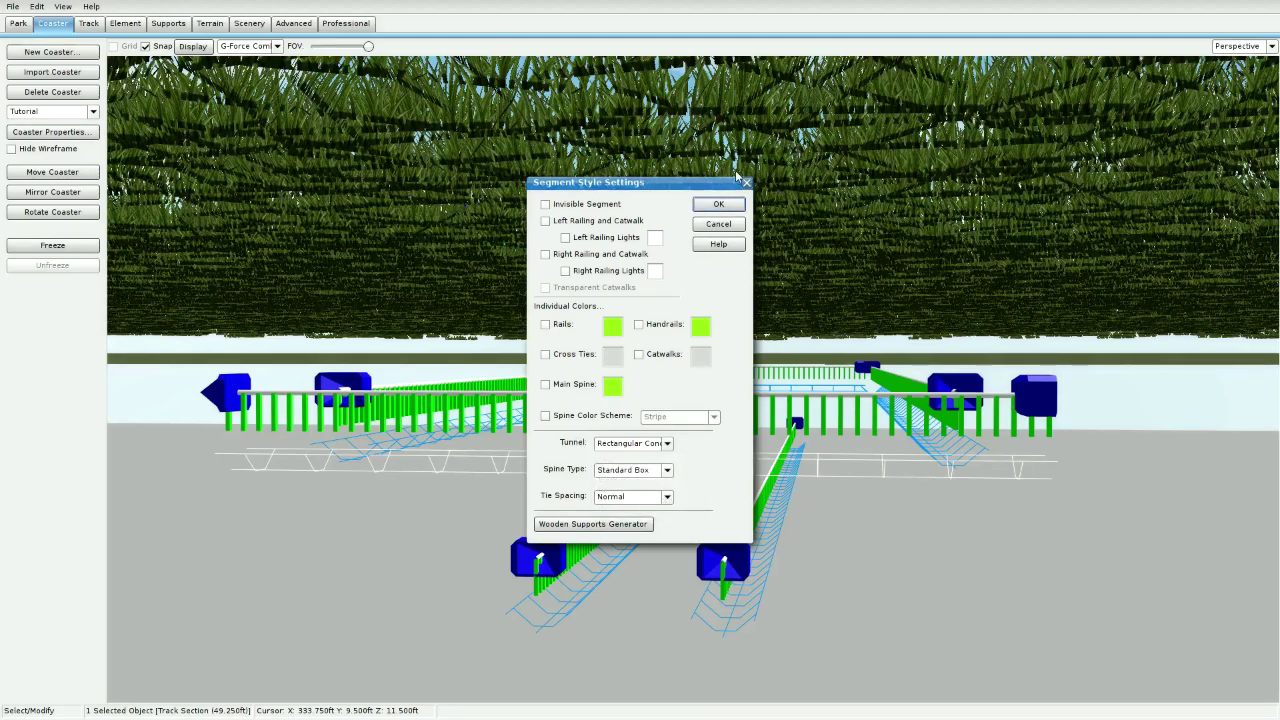
left_click(746, 182)
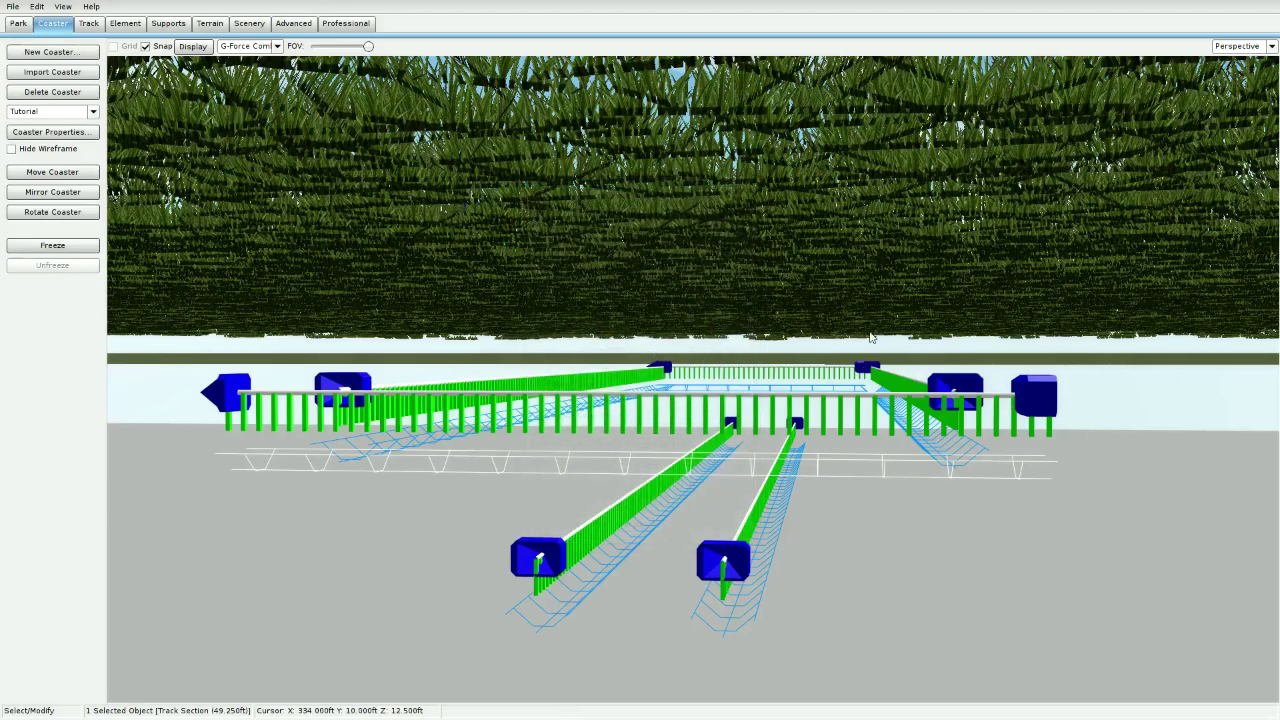
Box-select all the tracks seen from beneath the terrain and examine their heights and spacing from several sides.
double_click(618, 548)
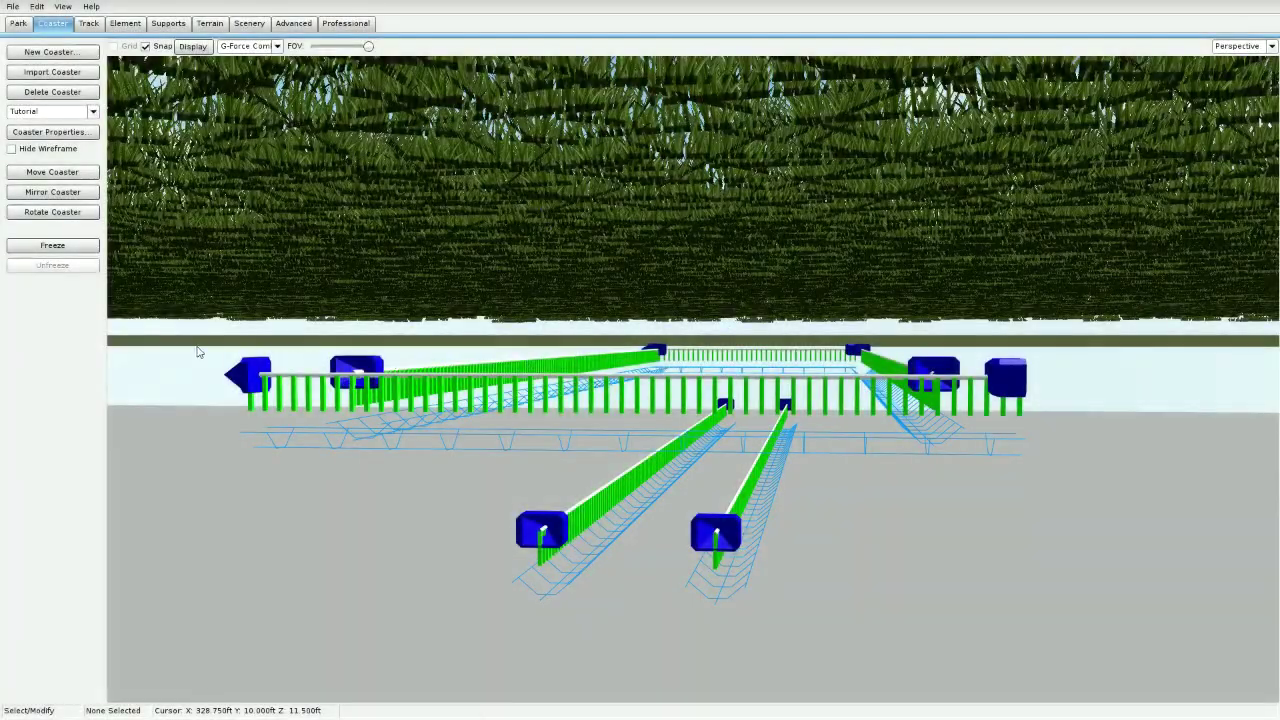
left_click_drag(184, 348, 1161, 604)
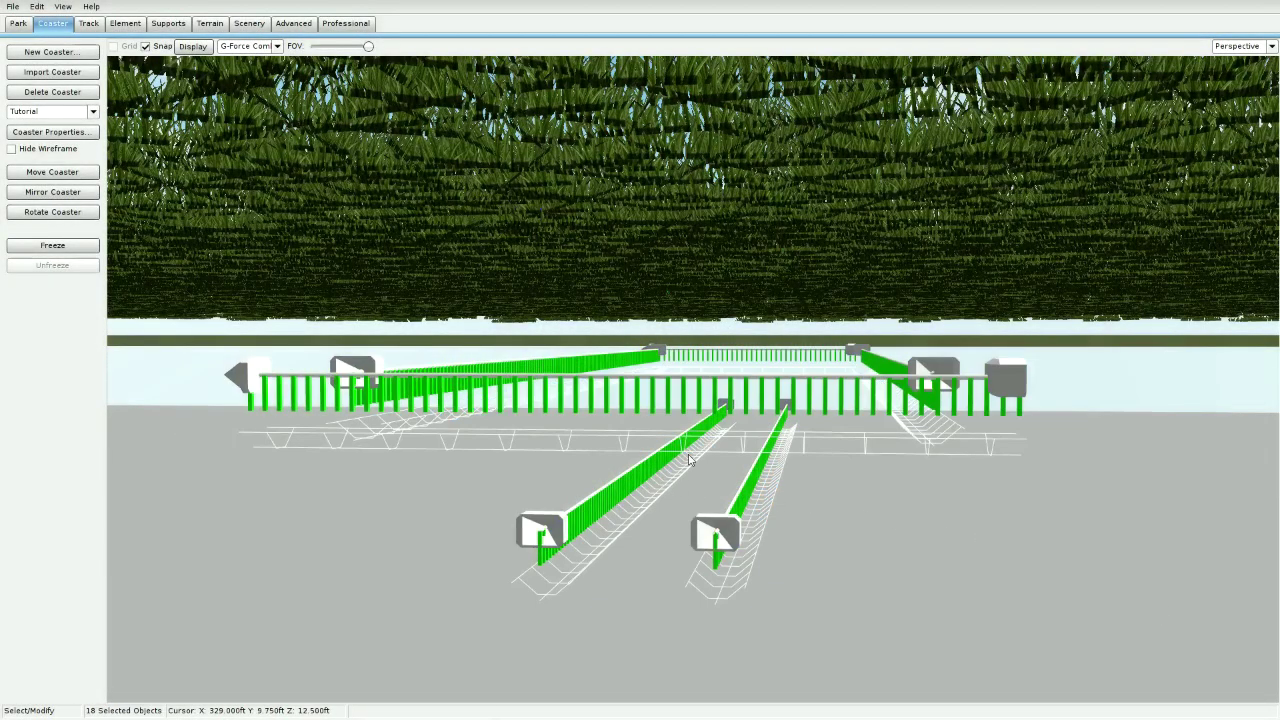
right_click_drag(689, 459, 777, 440)
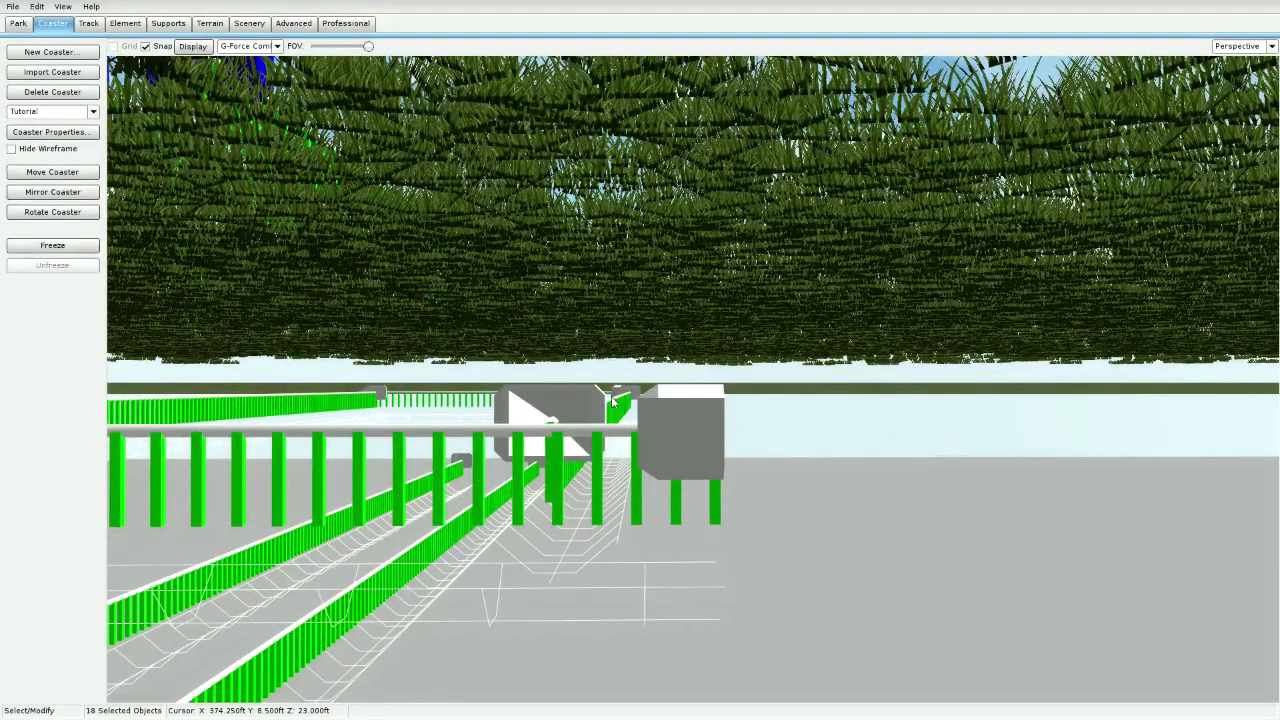
right_click_drag(611, 397, 611, 397)
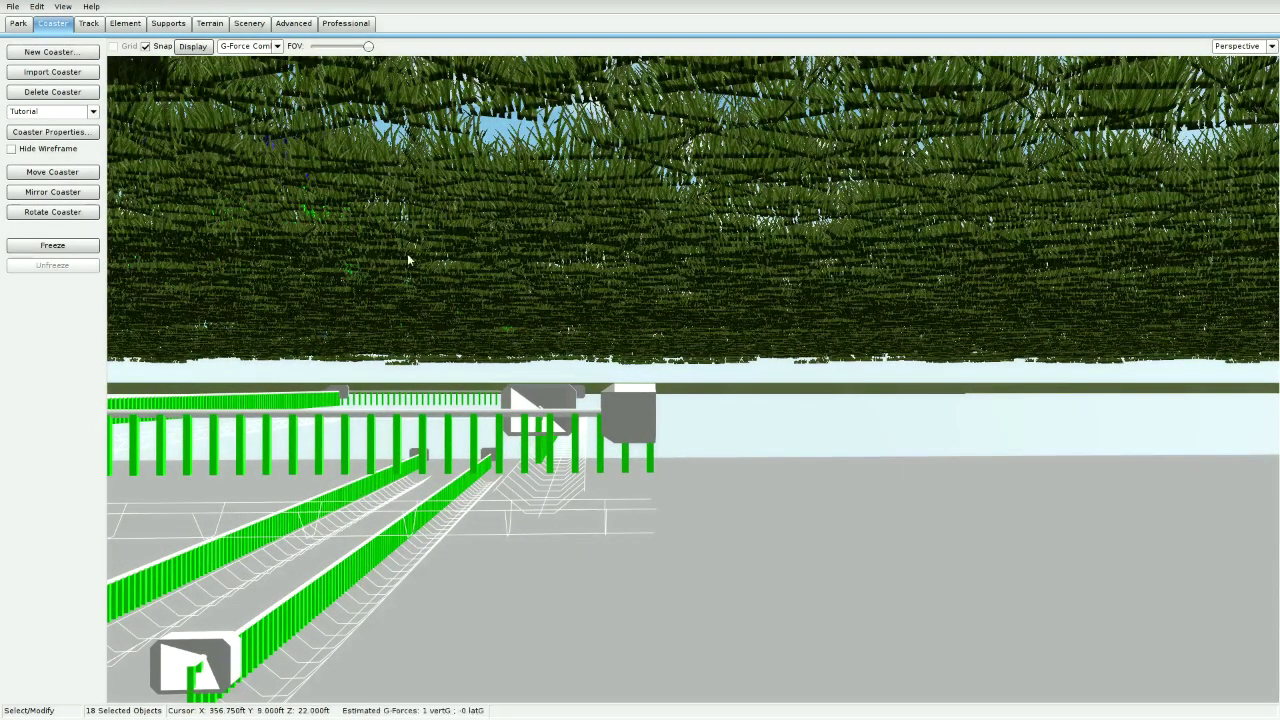
key("a")
key("d")
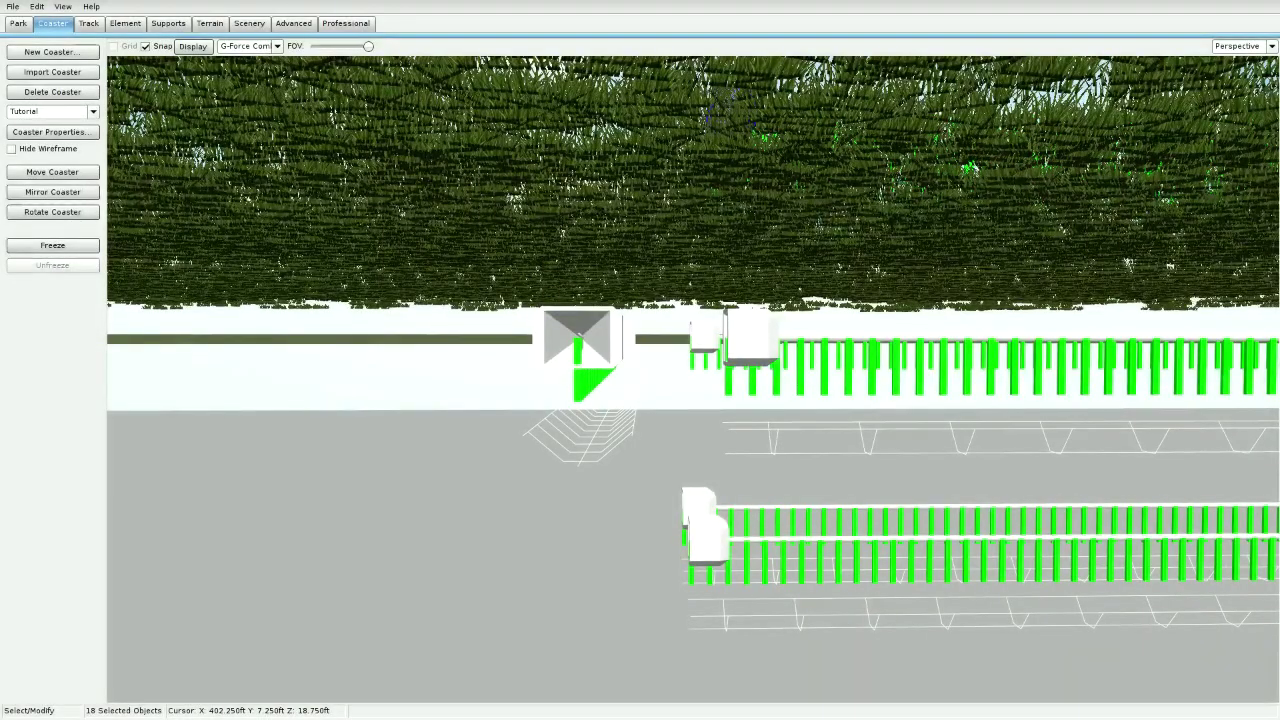
Box-select the two lower parallel tracks beneath the terrain and clear the selection.
left_click(477, 333)
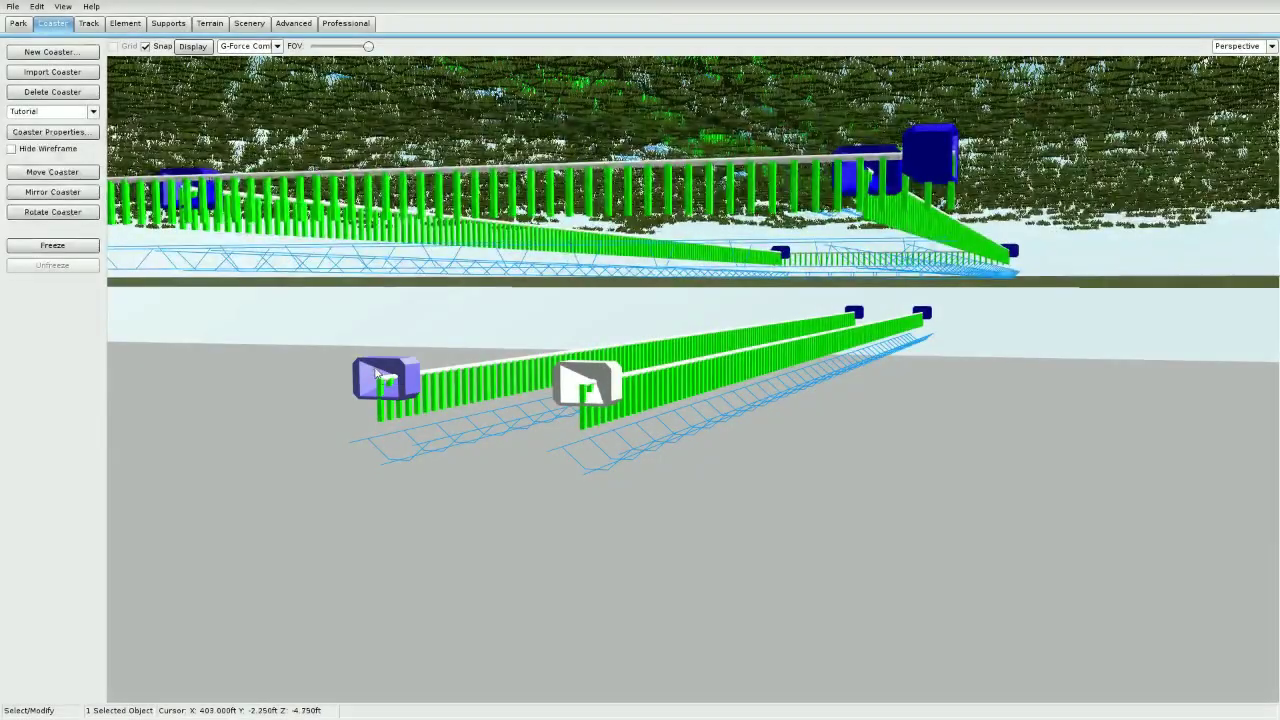
left_click_drag(263, 325, 850, 465)
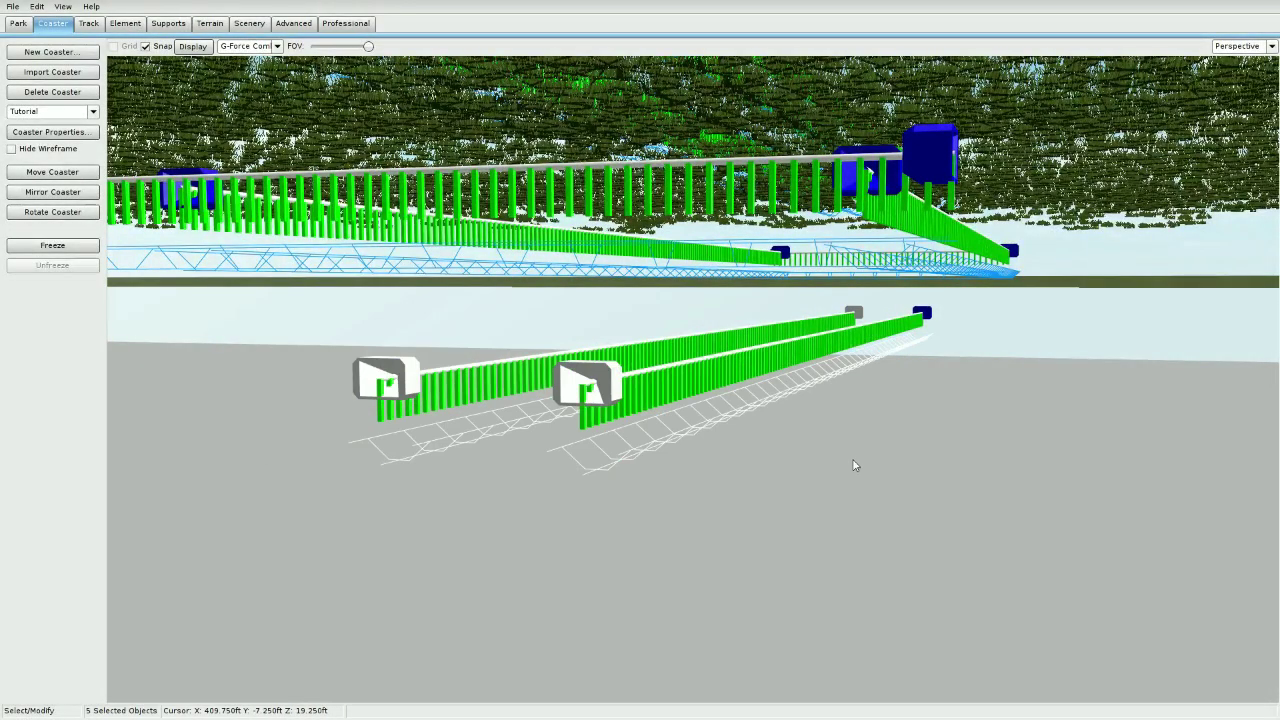
left_click(848, 463)
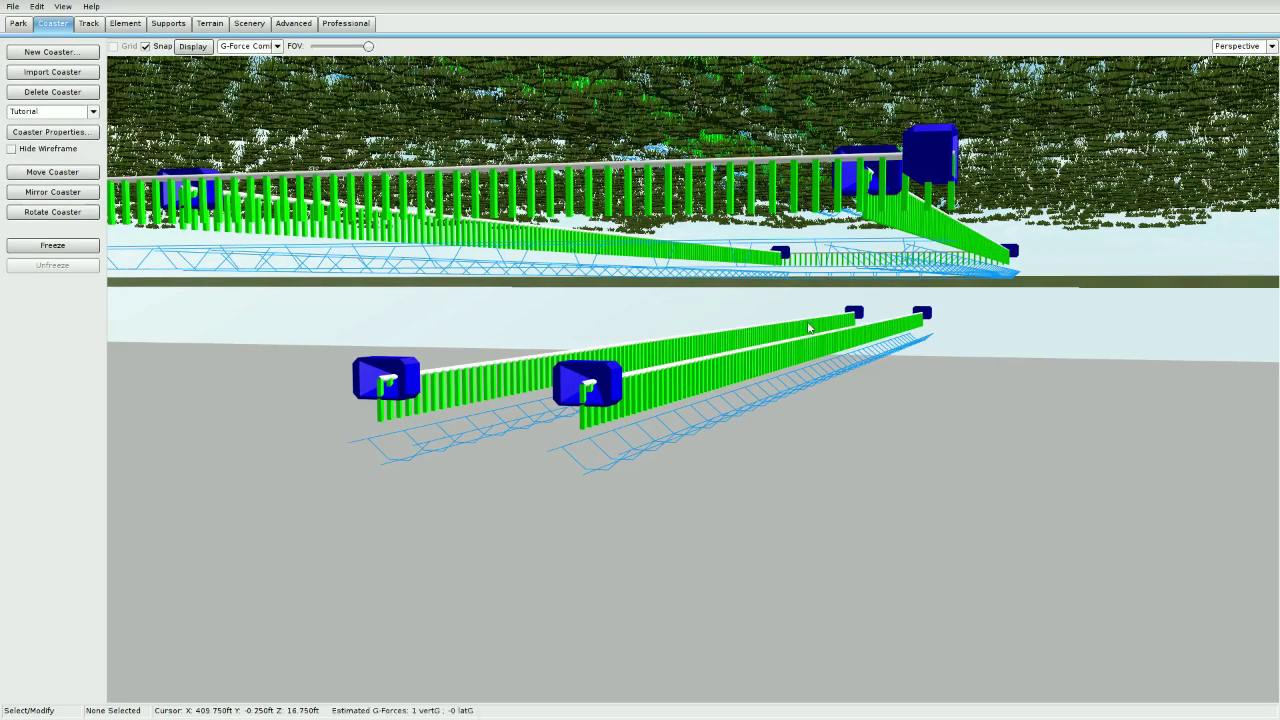
Box-select the four parallel tracks seen from above the grass, and clear the selection.
middle_click_drag(838, 406, 711, 461)
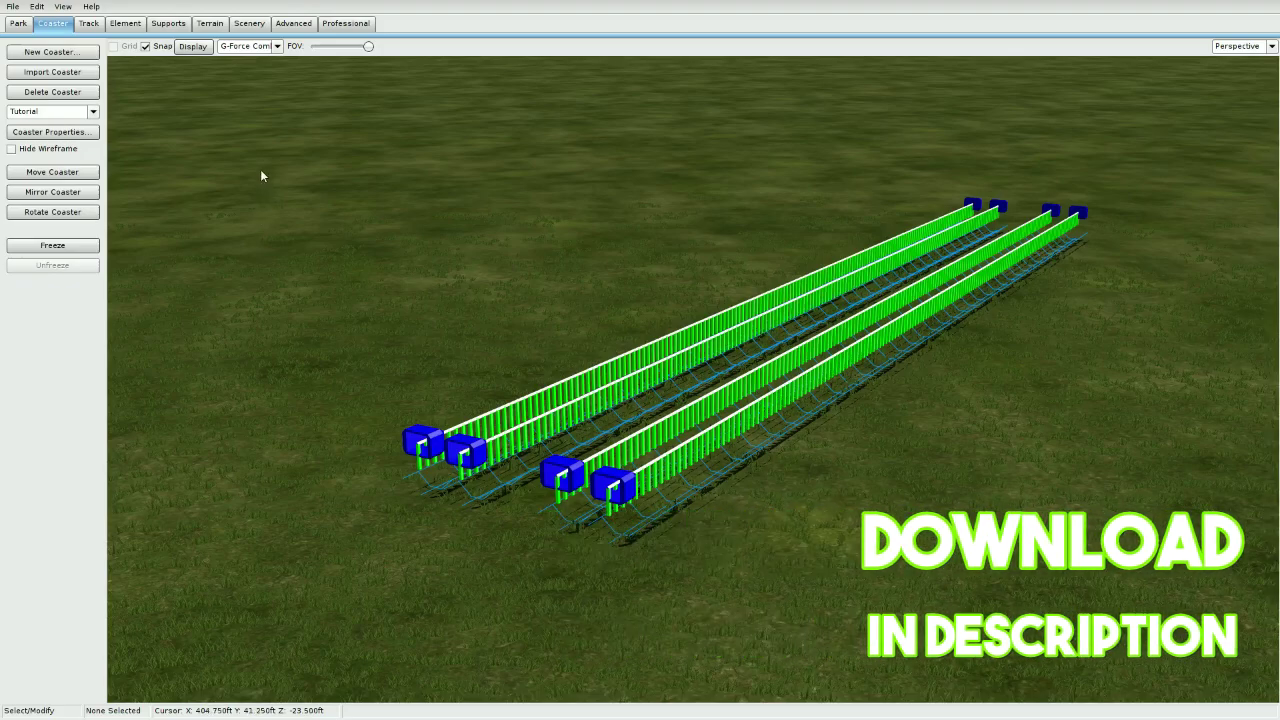
left_click_drag(259, 167, 1088, 574)
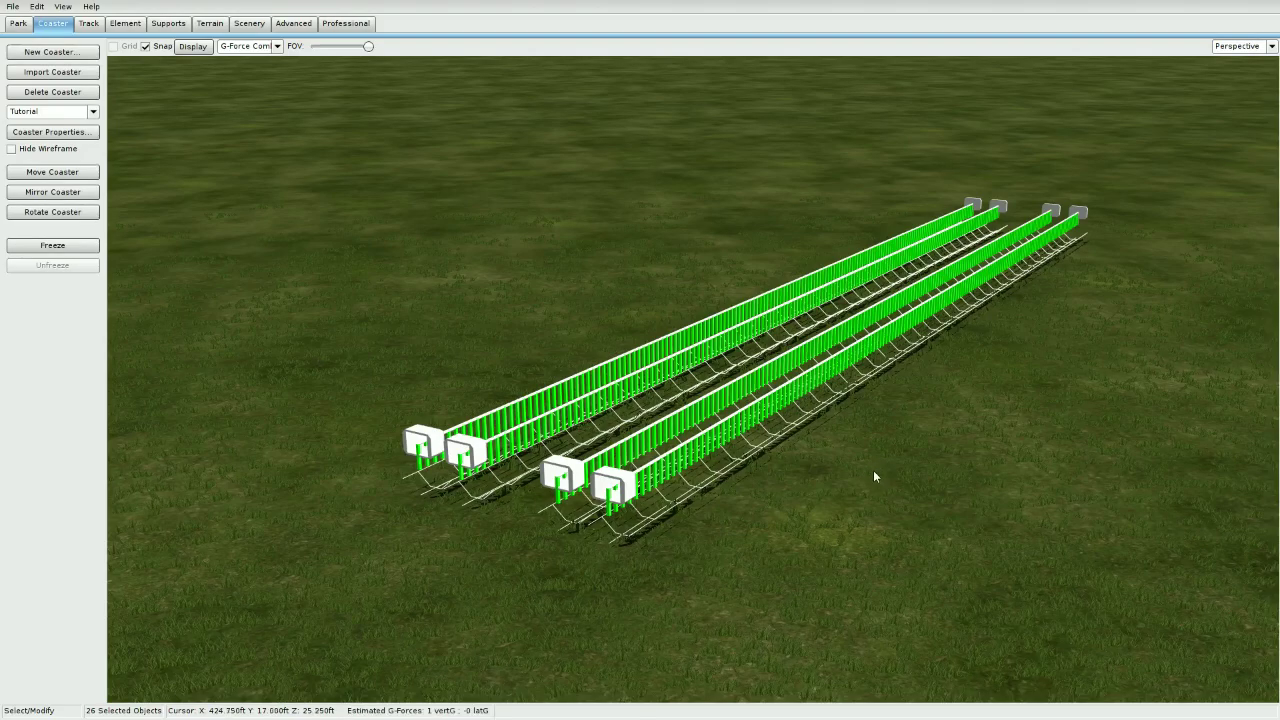
left_click(484, 292)
Import the Straight Trench coaster from the file BA7 Trench.nl2park.
left_click(66, 71)
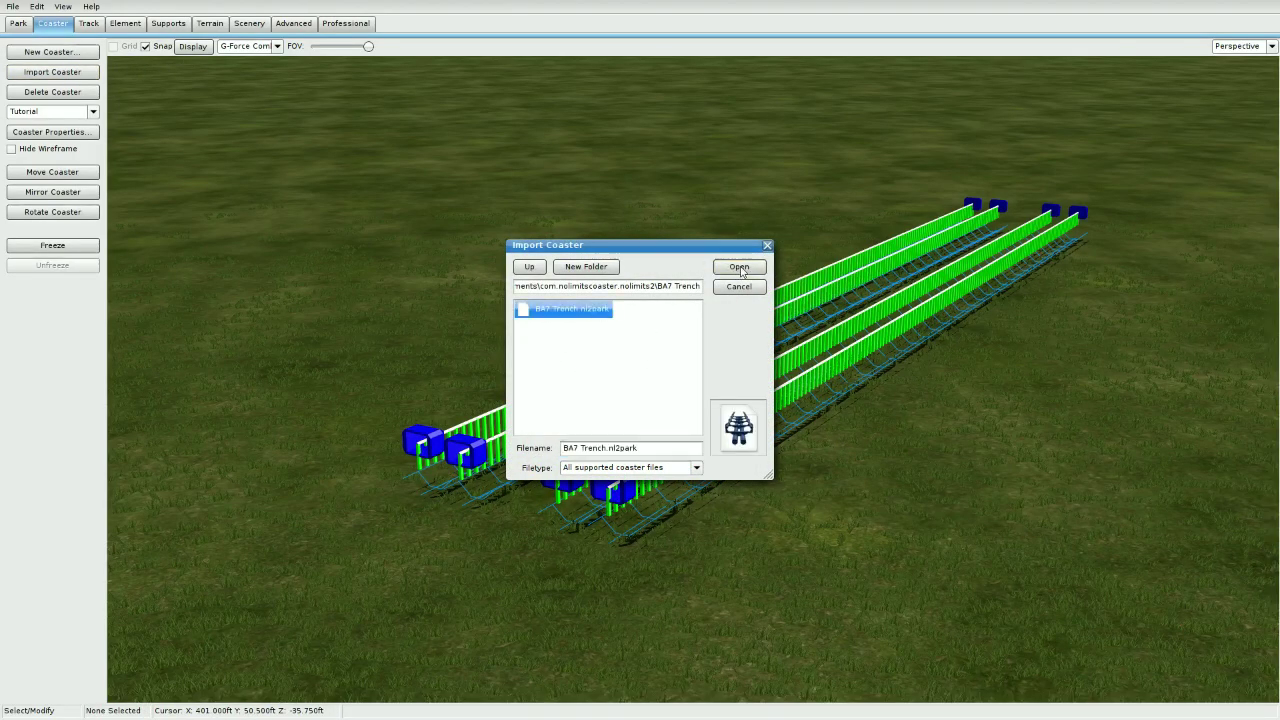
left_click(740, 268)
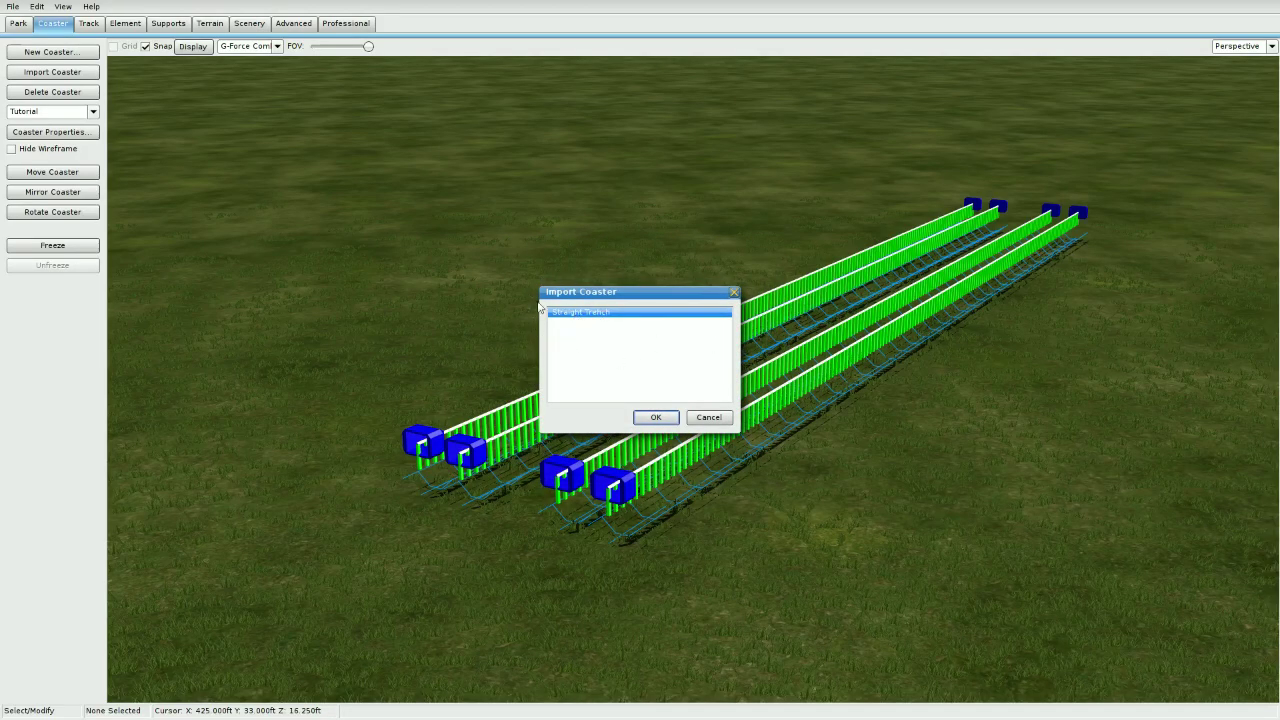
left_click(656, 417)
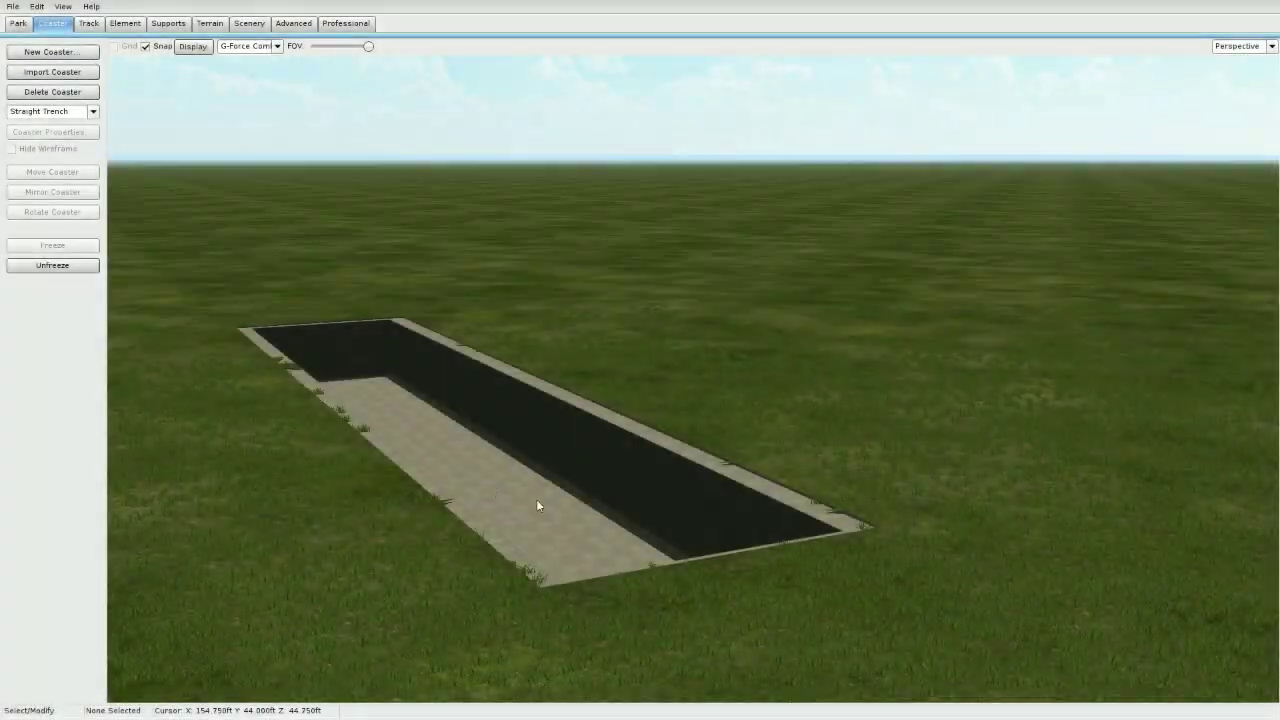
Examine the imported straight trench from both ends and up close, including its walls, floor and the concrete border against the grass.
right_click_drag(711, 530, 830, 615)
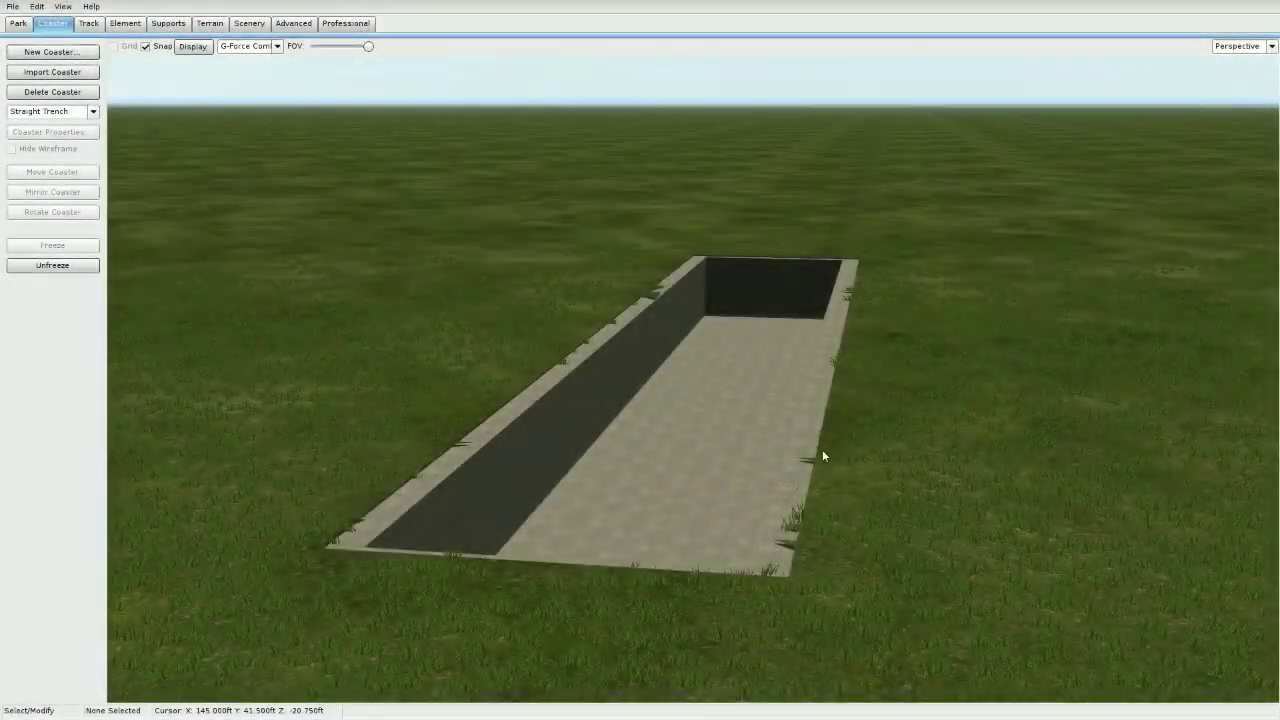
left_click_drag(248, 206, 1034, 586)
right_click_drag(1034, 586, 1055, 640)
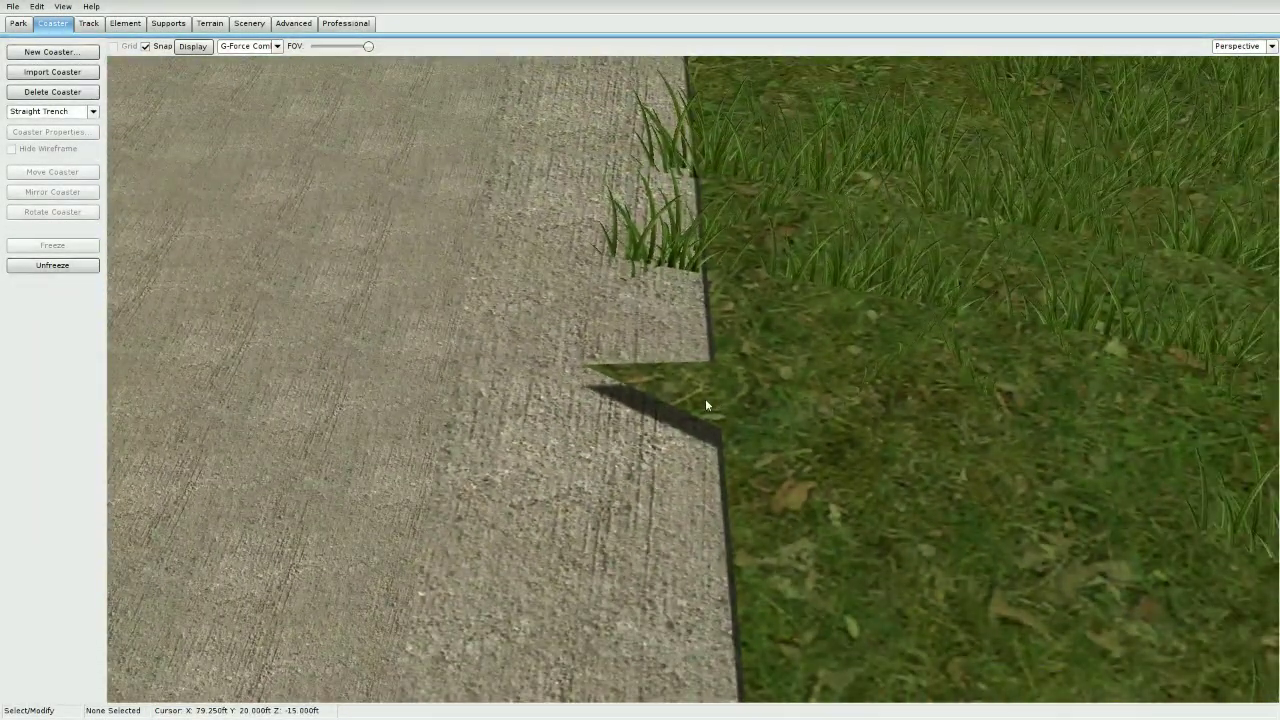
right_click_drag(706, 400, 690, 260)
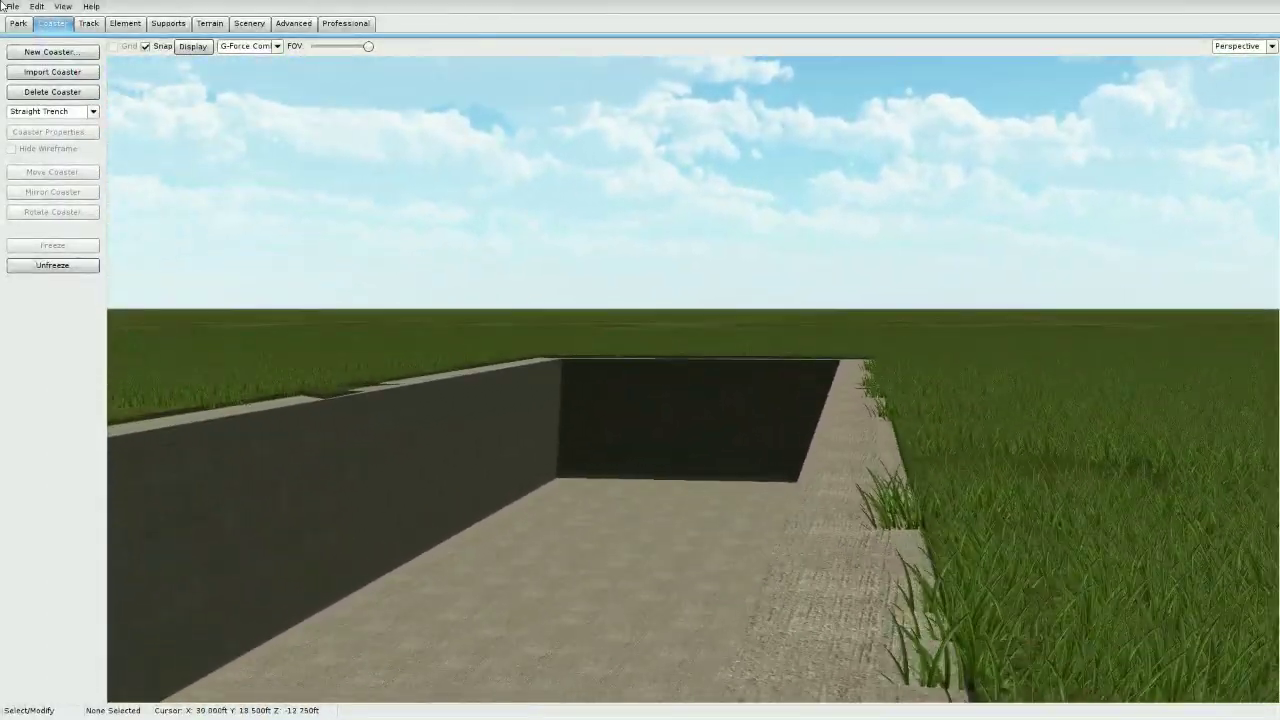
right_click_drag(629, 299, 590, 420)
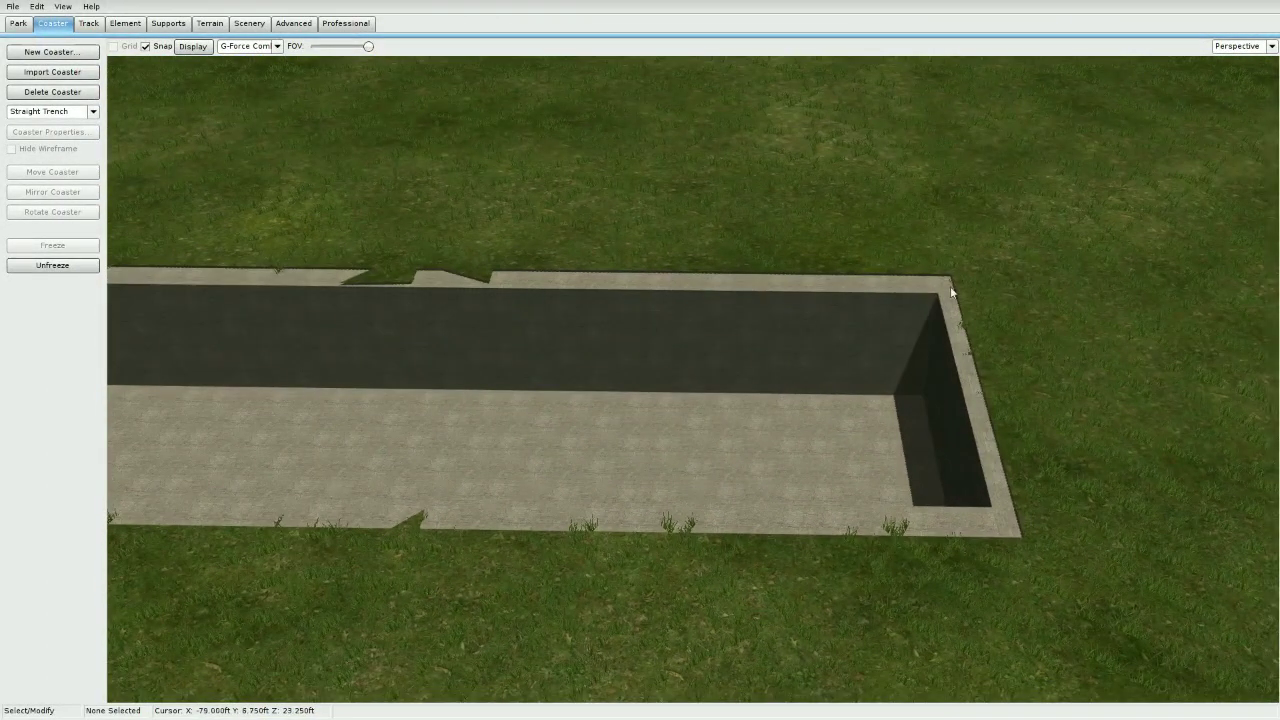
right_click_drag(1013, 549, 690, 468)
right_click_drag(232, 176, 640, 280)
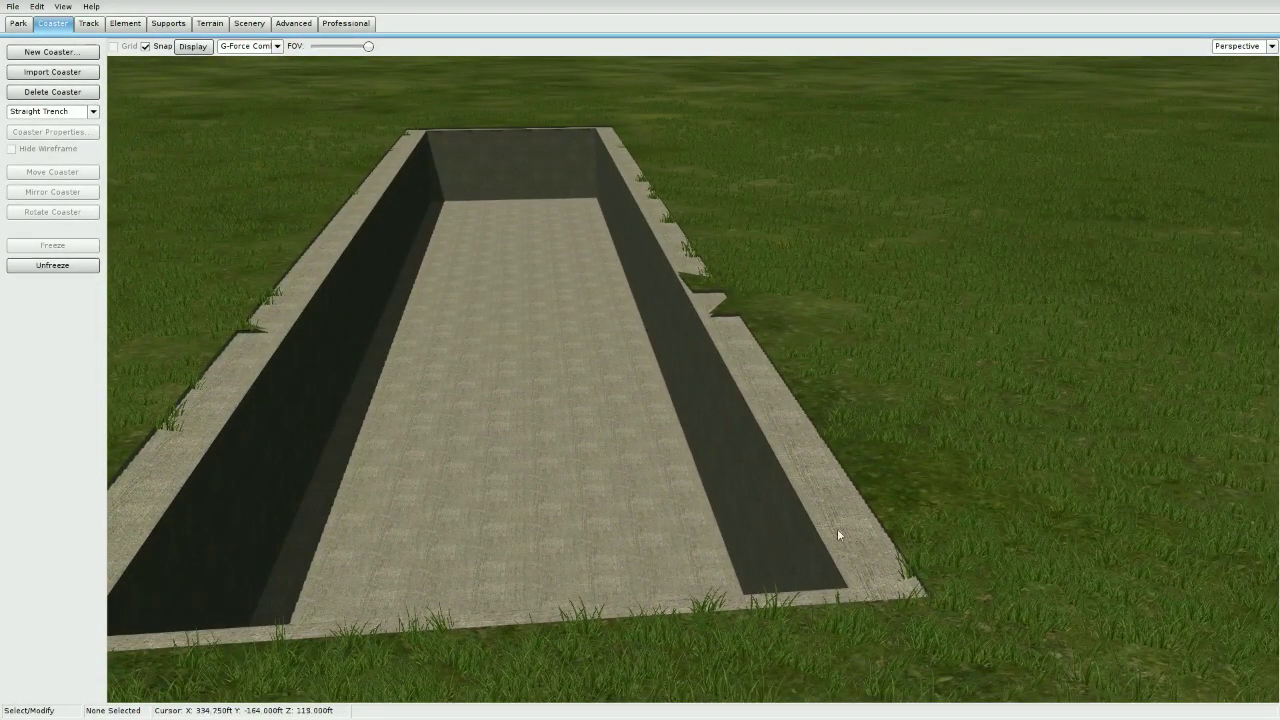
right_click_drag(838, 535, 1006, 457)
scroll(1006, 457, "up", 2)
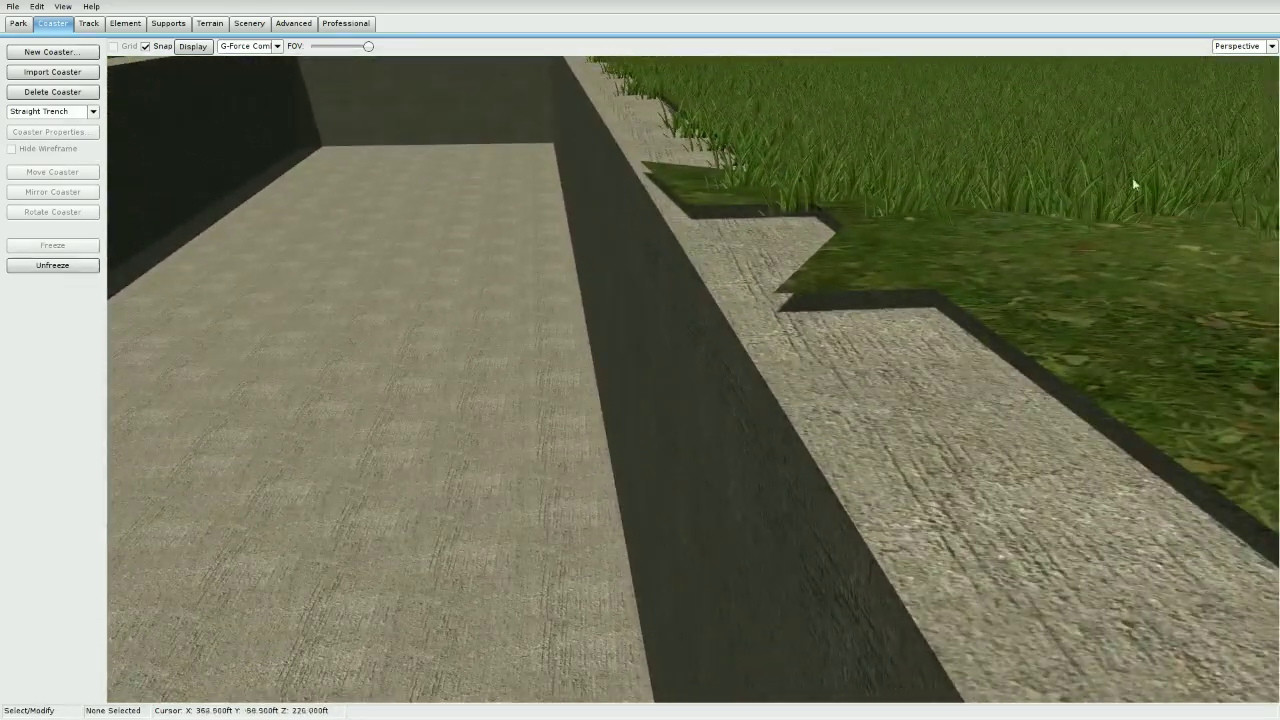